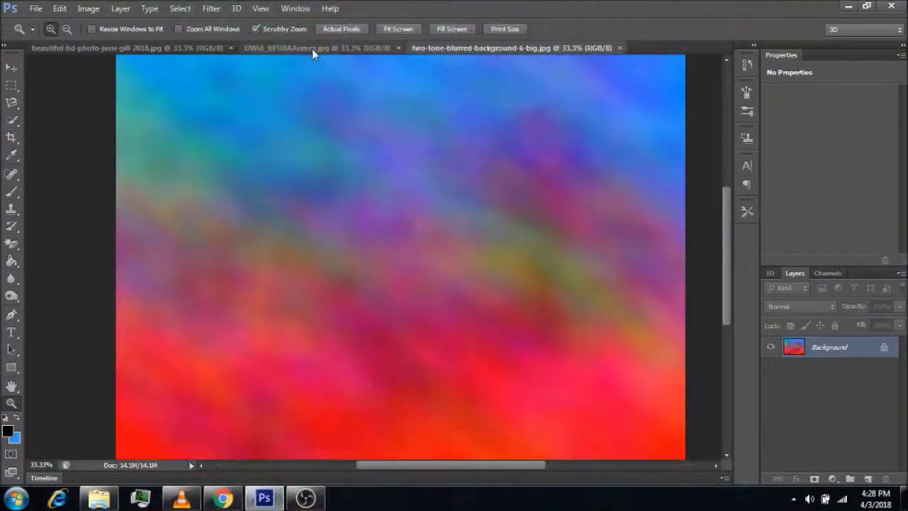
- Fit the rainbow background to the window, then bring up the hoodie photo DWsE_hPU8AAemzq.jpg
{"action": "key", "text": "ctrl+0"}
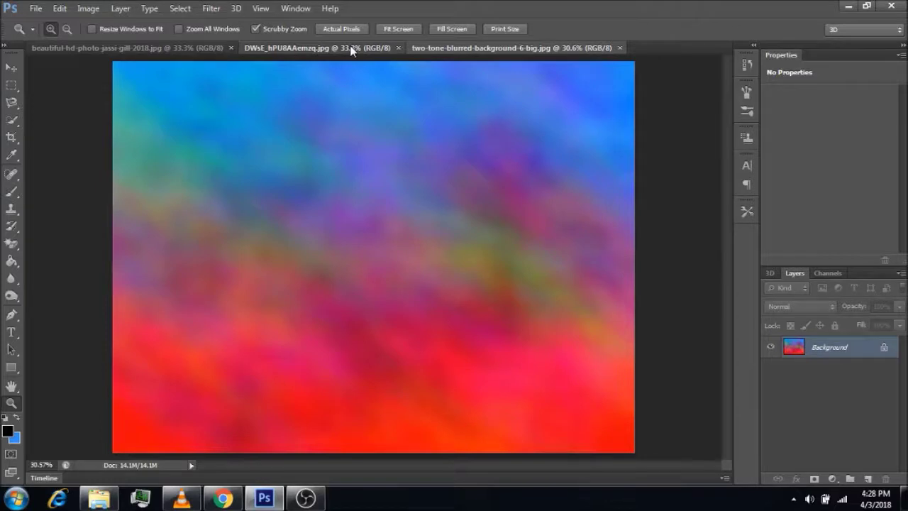
{"action": "left_click", "coordinate": [350, 45]}
{"action": "left_click", "coordinate": [286, 147]}
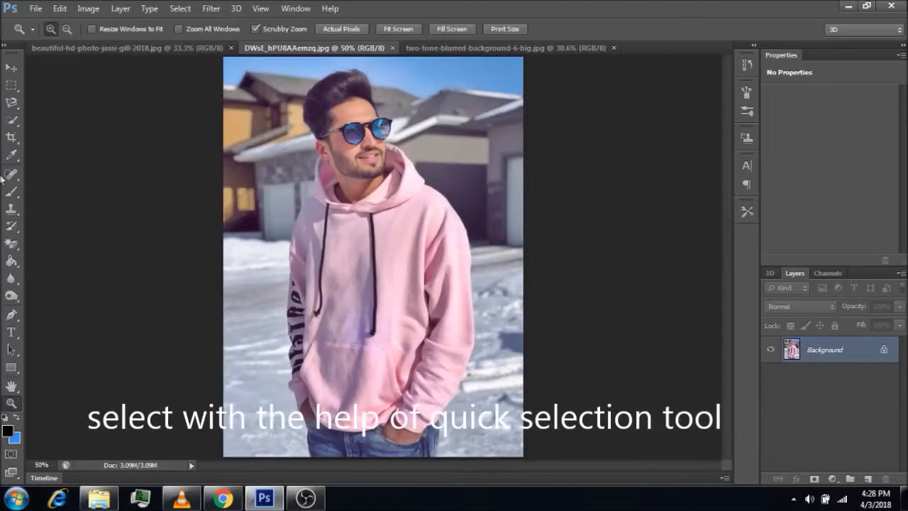
{"action": "left_click", "coordinate": [11, 101]}
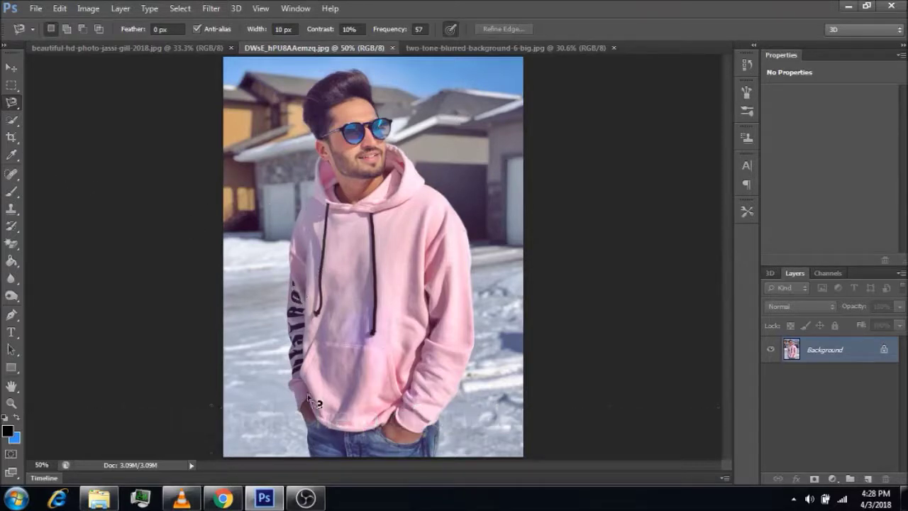
- Quick-select the man's hoodie, right arm, neck, collar, hair and head
{"action": "left_click", "coordinate": [16, 124]}
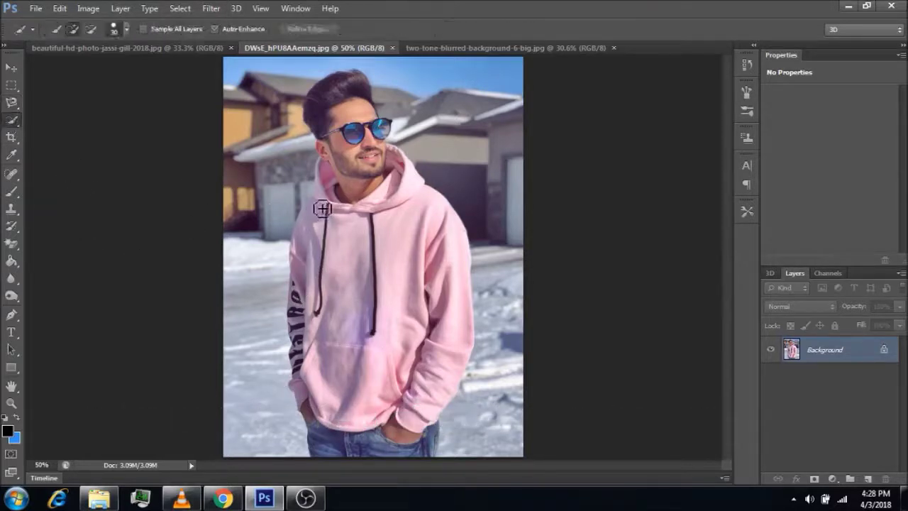
{"action": "mouse_move", "coordinate": [381, 392]}
{"action": "left_mouse_down"}
{"action": "mouse_move", "coordinate": [383, 319]}
{"action": "mouse_move", "coordinate": [438, 297]}
{"action": "left_mouse_up"}
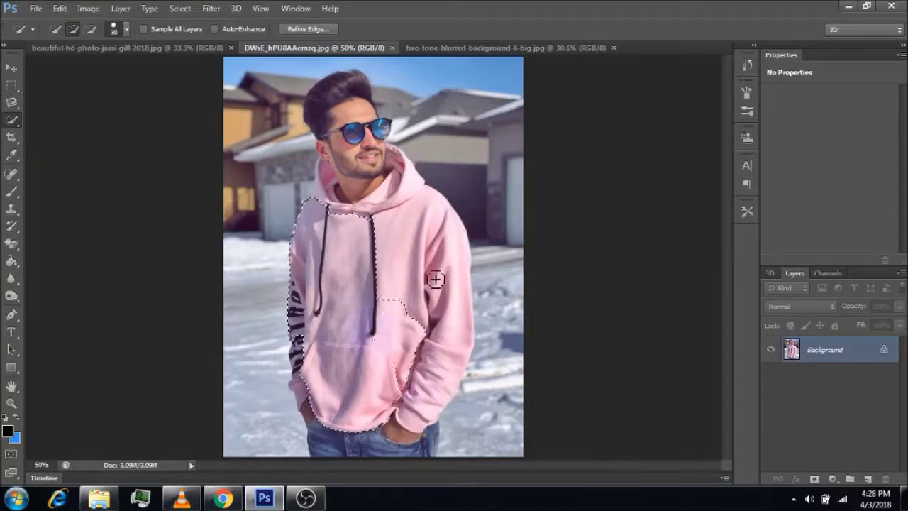
{"action": "left_click_drag", "start_coordinate": [426, 305], "coordinate": [422, 355]}
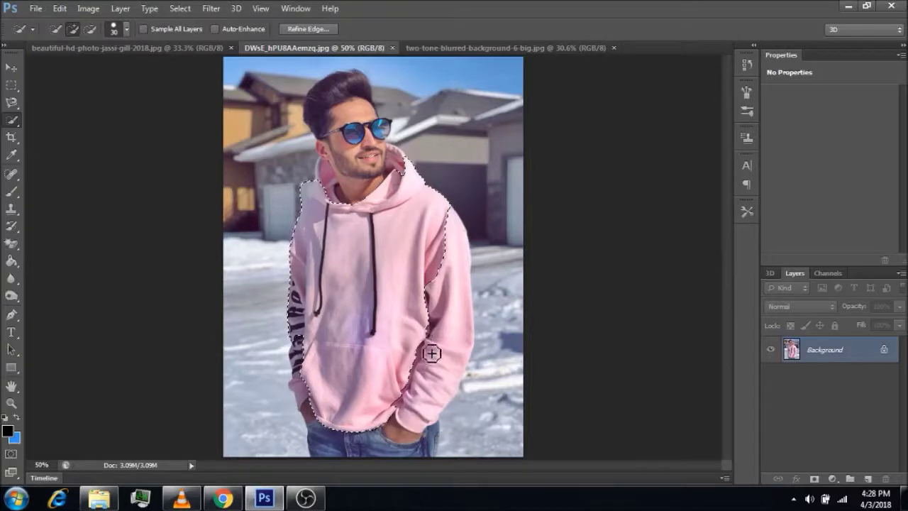
{"action": "mouse_move", "coordinate": [442, 384]}
{"action": "left_mouse_down"}
{"action": "mouse_move", "coordinate": [395, 424]}
{"action": "mouse_move", "coordinate": [415, 450]}
{"action": "left_mouse_up"}
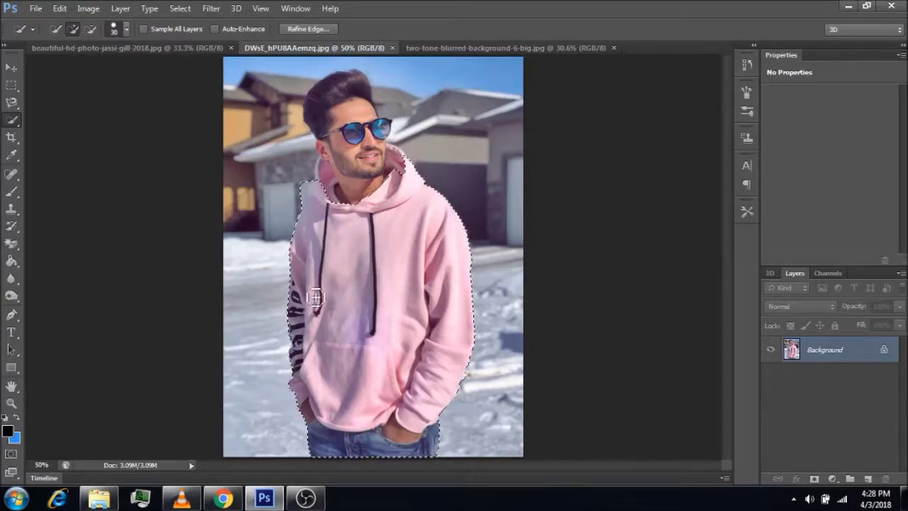
{"action": "left_click_drag", "start_coordinate": [360, 173], "coordinate": [355, 169]}
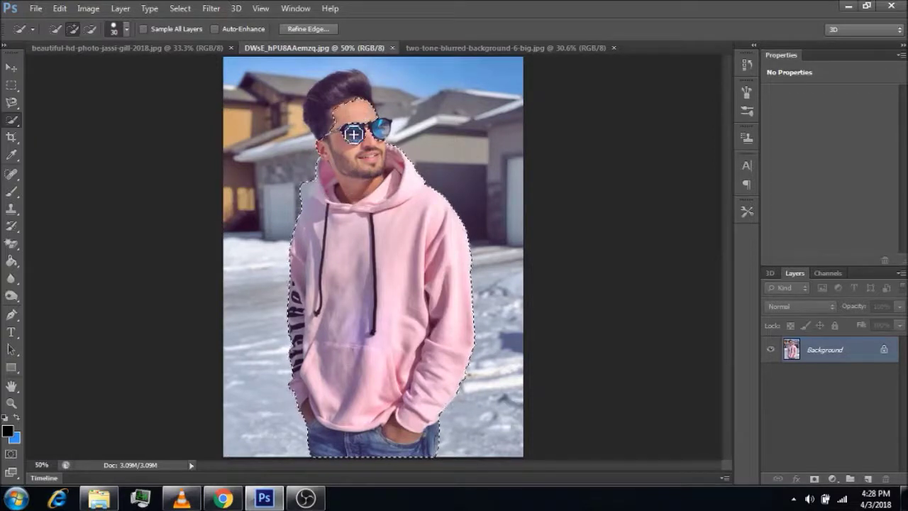
{"action": "left_click_drag", "start_coordinate": [350, 91], "coordinate": [345, 87]}
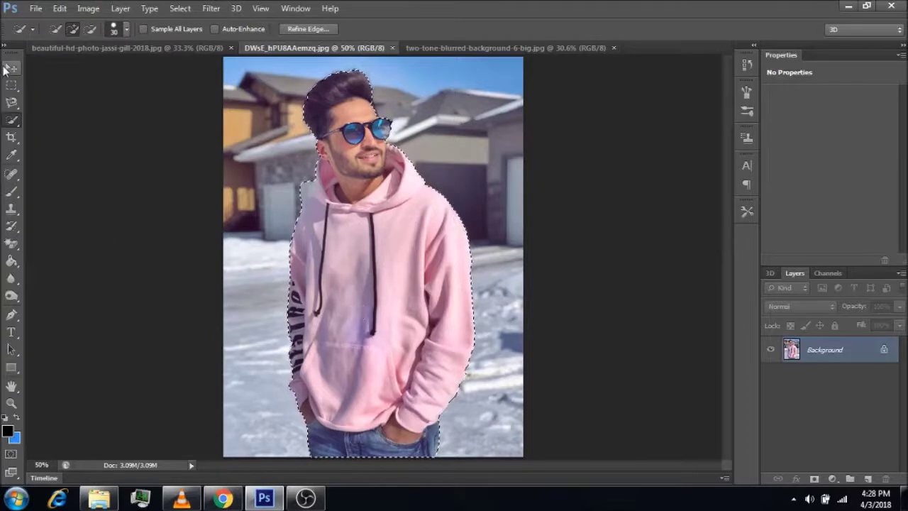
{"action": "left_click", "coordinate": [10, 67]}
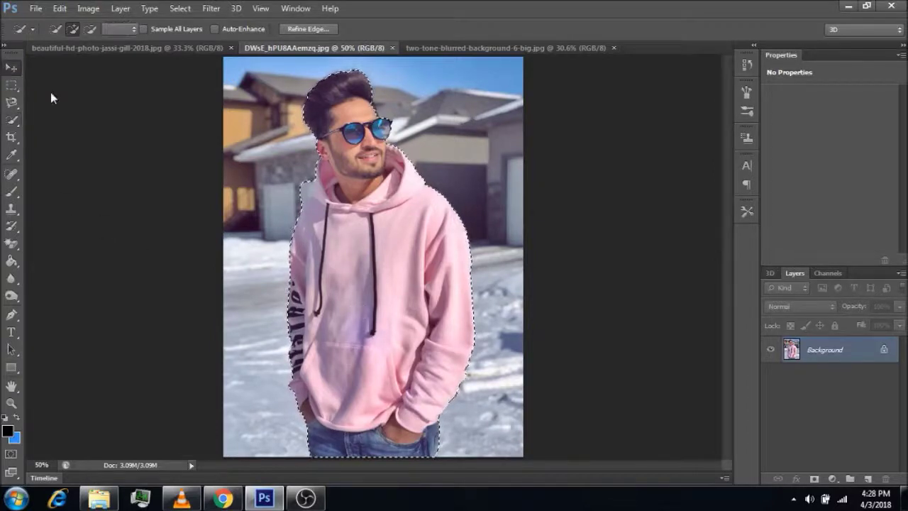
- Drag the selected man onto the rainbow background as Layer 1, near the centre
{"action": "mouse_move", "coordinate": [360, 231]}
{"action": "left_mouse_down"}
{"action": "mouse_move", "coordinate": [523, 249]}
{"action": "mouse_move", "coordinate": [478, 250]}
{"action": "left_mouse_up"}
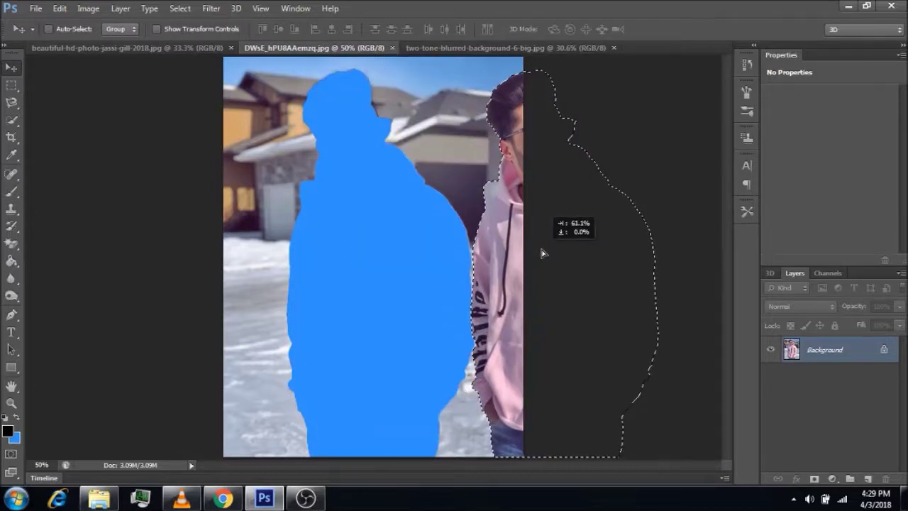
{"action": "left_click_drag", "start_coordinate": [479, 250], "coordinate": [504, 48]}
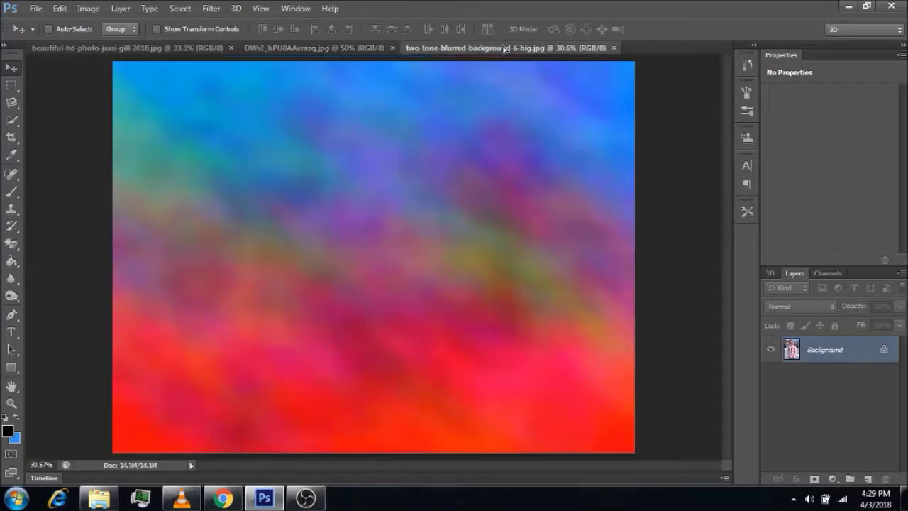
{"action": "left_click_drag", "start_coordinate": [504, 48], "coordinate": [399, 252]}
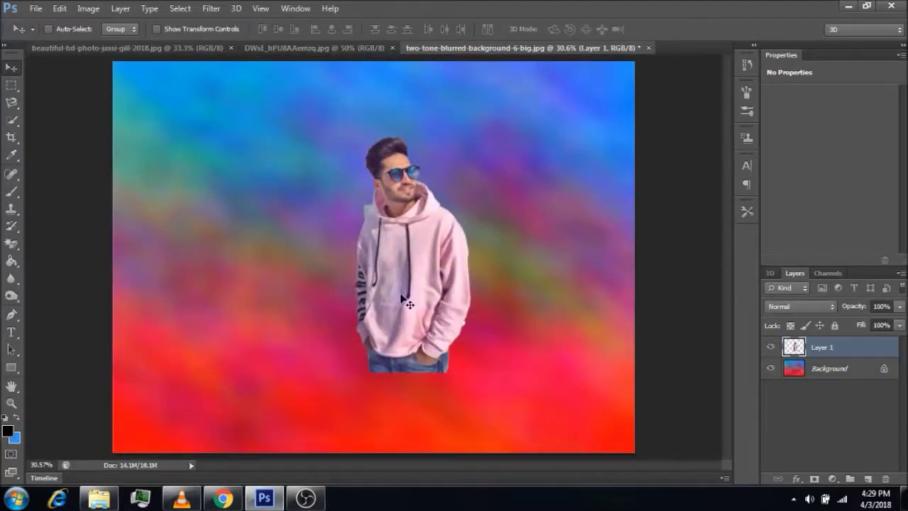
{"action": "left_click_drag", "start_coordinate": [421, 273], "coordinate": [383, 299]}
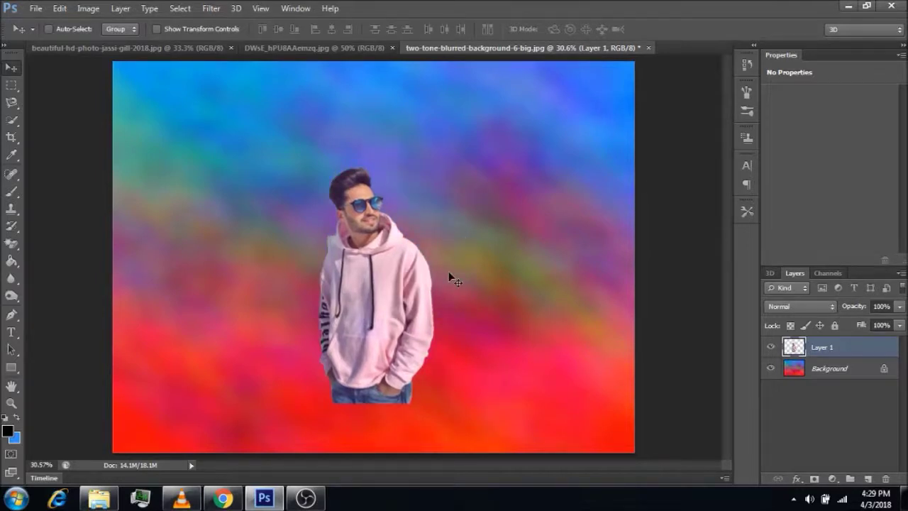
- Free-transform Layer 1 to enlarge the man down to the poster's bottom edge
{"action": "key", "text": "ctrl+t"}
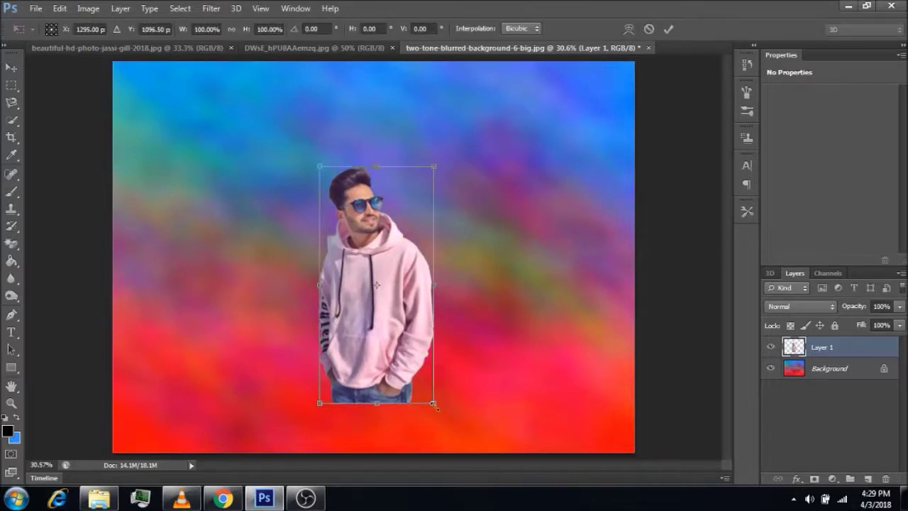
{"action": "left_click_drag", "start_coordinate": [448, 415], "coordinate": [499, 464]}
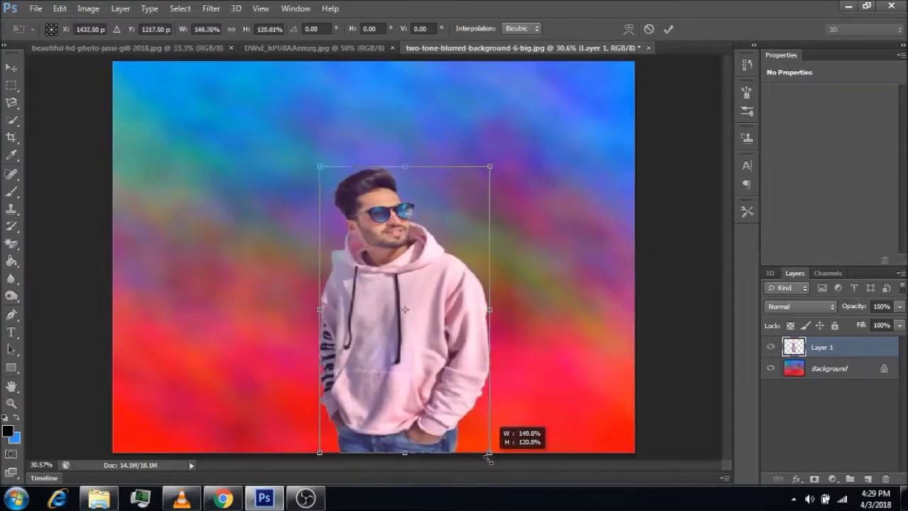
{"action": "left_click_drag", "start_coordinate": [320, 167], "coordinate": [300, 128]}
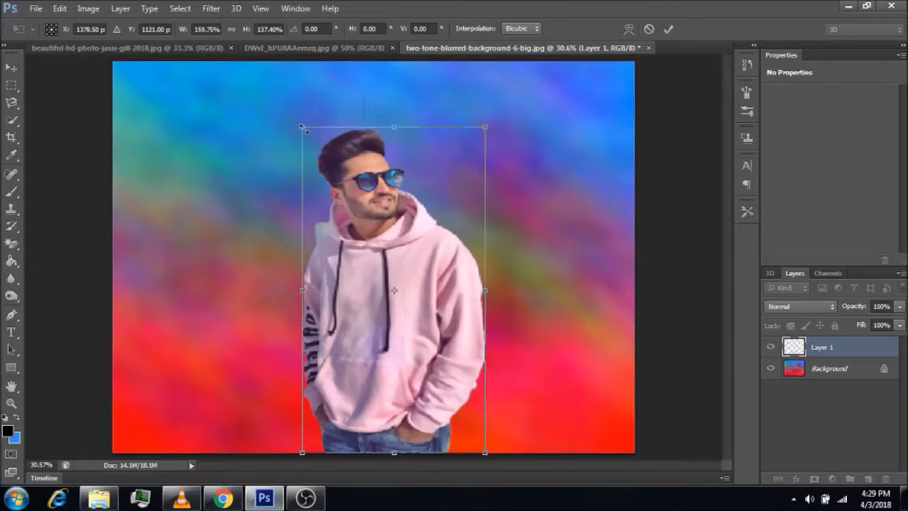
{"action": "left_click_drag", "start_coordinate": [360, 270], "coordinate": [352, 270]}
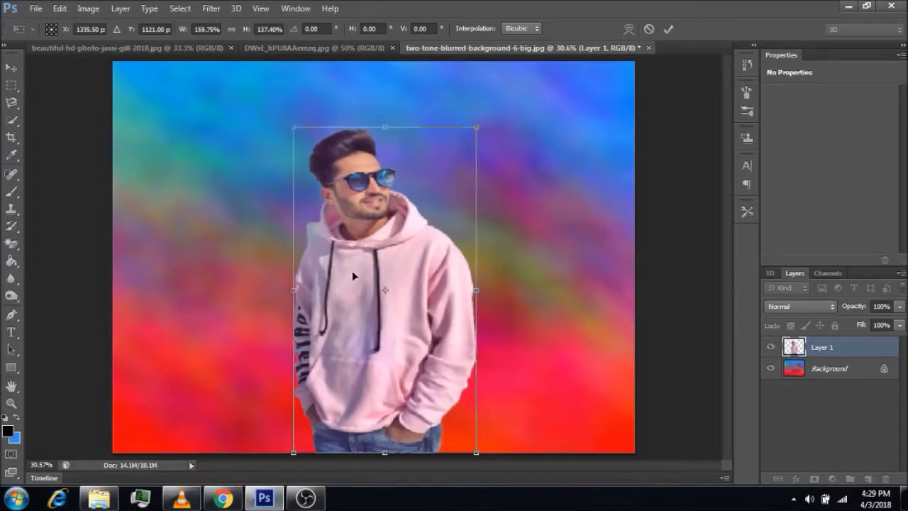
{"action": "key", "text": "Return"}
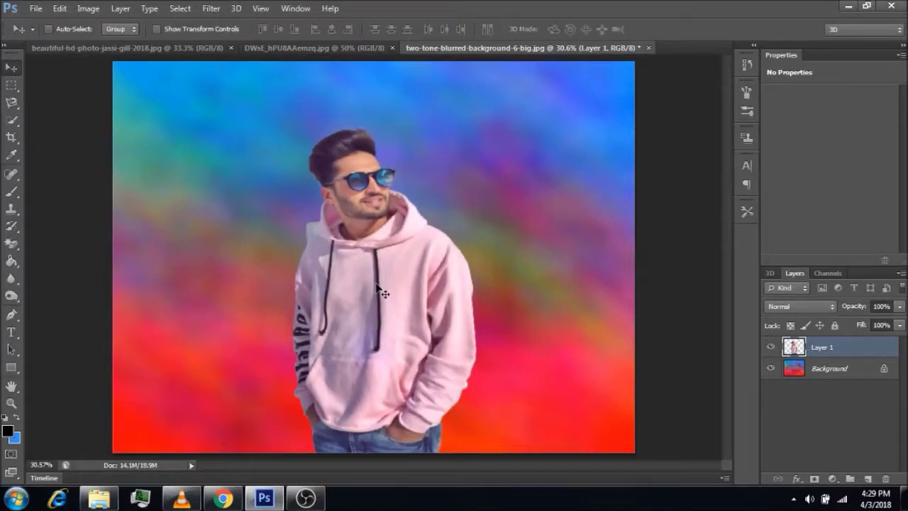
- Narrow the man slightly, ending at about 160% by 137% scale
{"action": "key", "text": "ctrl+t"}
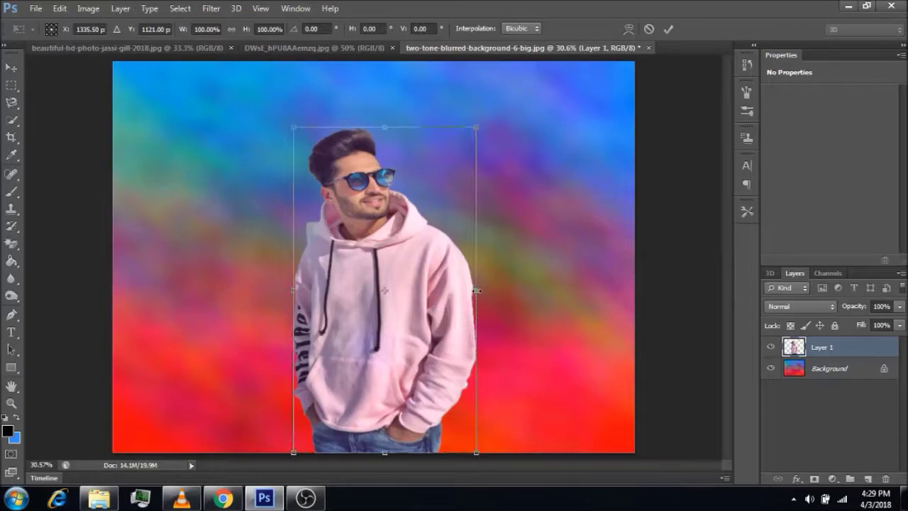
{"action": "left_click_drag", "start_coordinate": [477, 290], "coordinate": [470, 290]}
{"action": "key", "text": "Return"}
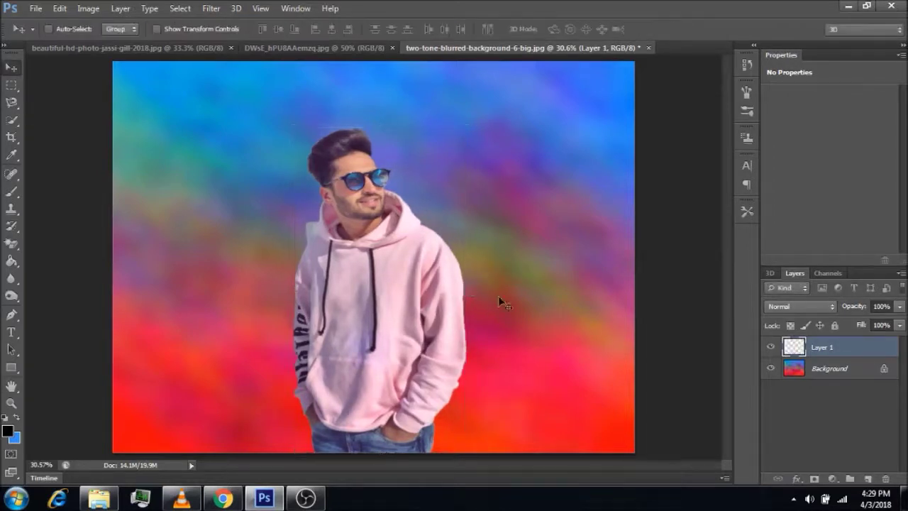
{"action": "left_click", "coordinate": [832, 480]}
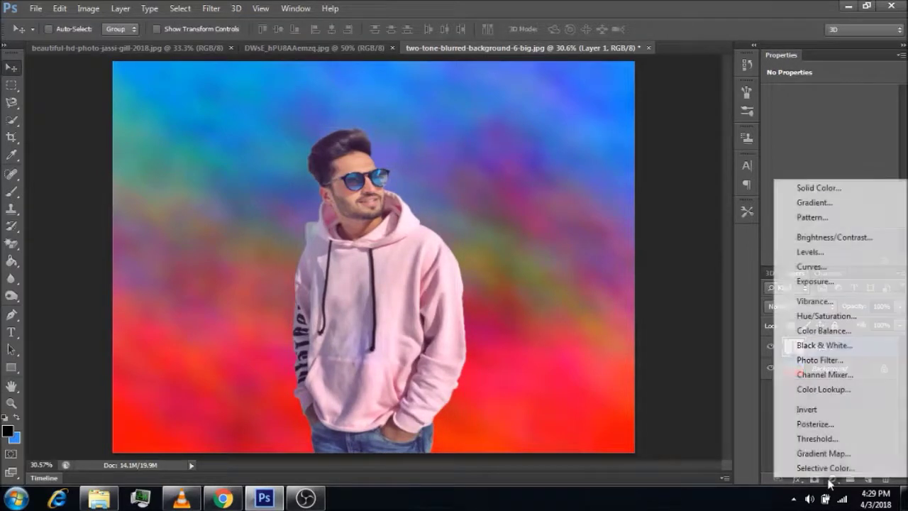
- Apply Auto Tone, Auto Contrast and Auto Color to the man's layer
{"action": "left_click", "coordinate": [87, 8]}
{"action": "left_click", "coordinate": [114, 63]}
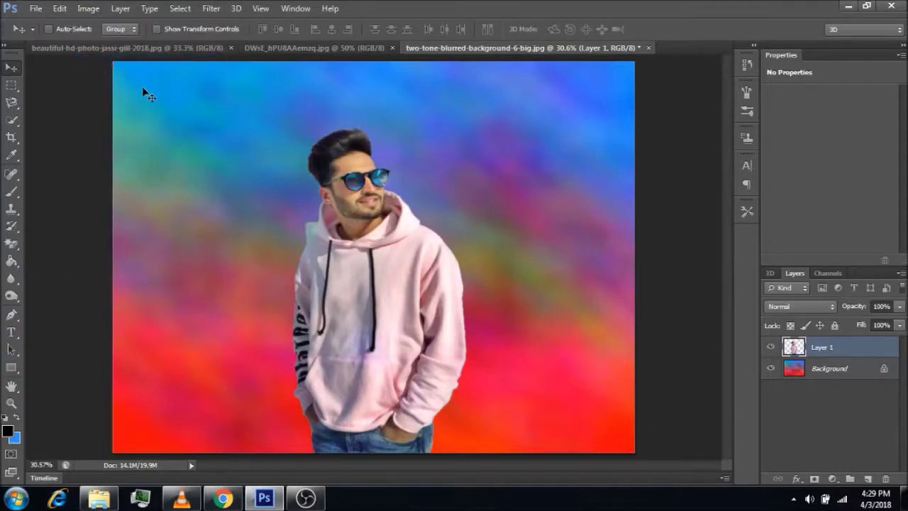
{"action": "left_click", "coordinate": [88, 8]}
{"action": "left_click", "coordinate": [124, 69]}
{"action": "left_click", "coordinate": [87, 9]}
{"action": "left_click", "coordinate": [118, 84]}
- Delete the Auto Color state from the History panel
{"action": "left_click", "coordinate": [756, 46]}
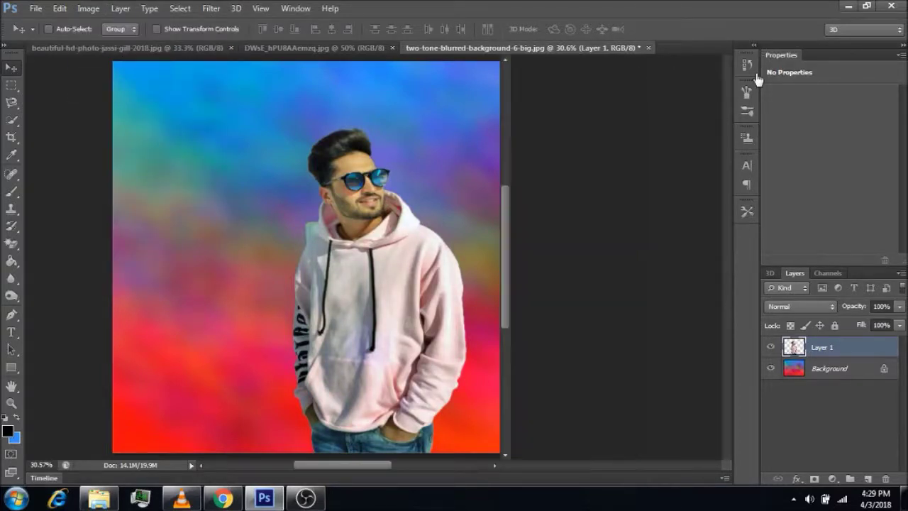
{"action": "left_click", "coordinate": [735, 422]}
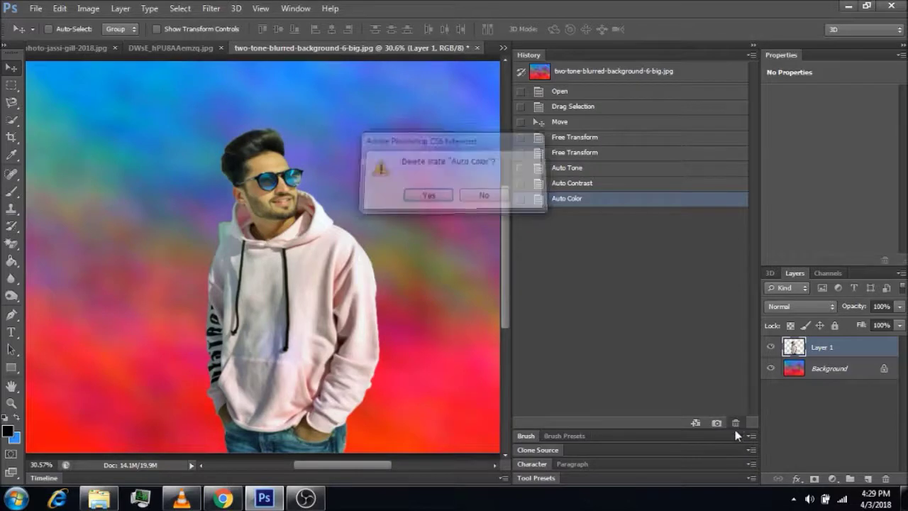
{"action": "key", "text": "Return"}
{"action": "left_click", "coordinate": [755, 47]}
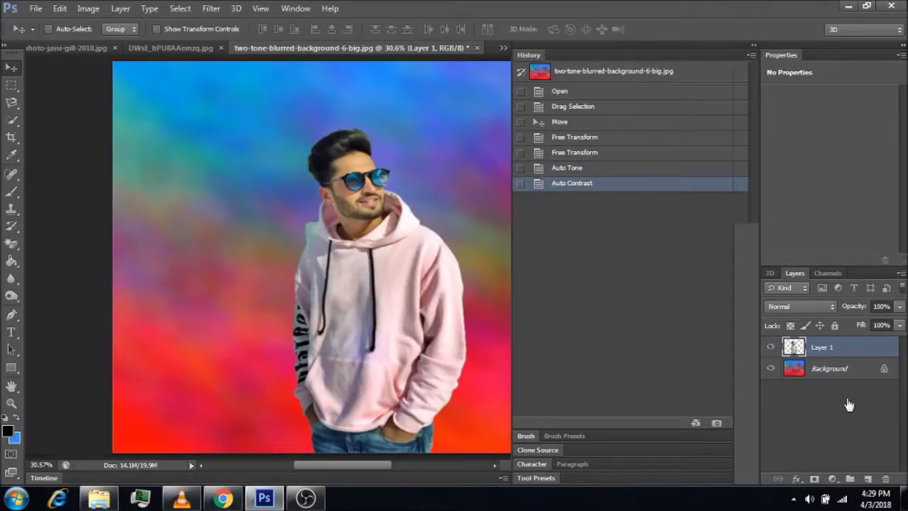
{"action": "left_click", "coordinate": [832, 479]}
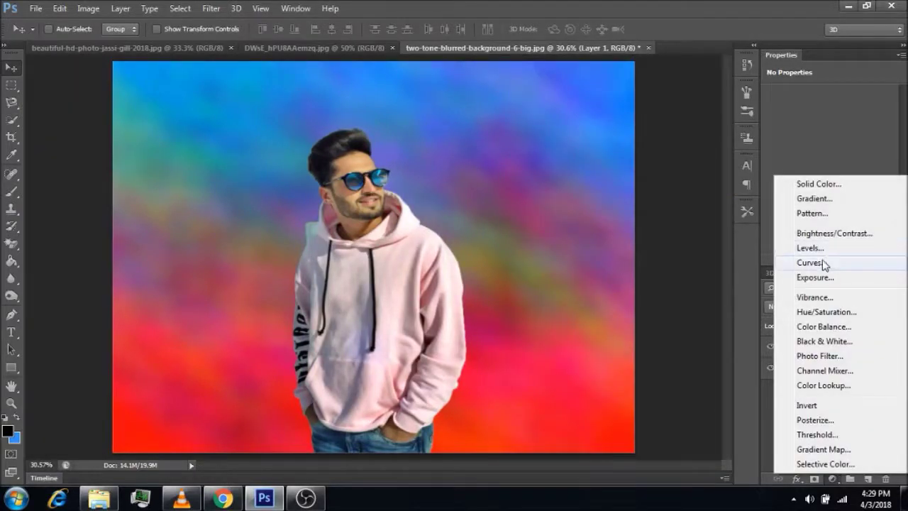
- Add a Curves 1 adjustment clipped to Layer 1, midpoint raised to input 124, output 138
{"action": "left_click", "coordinate": [822, 262]}
{"action": "left_click", "coordinate": [809, 260]}
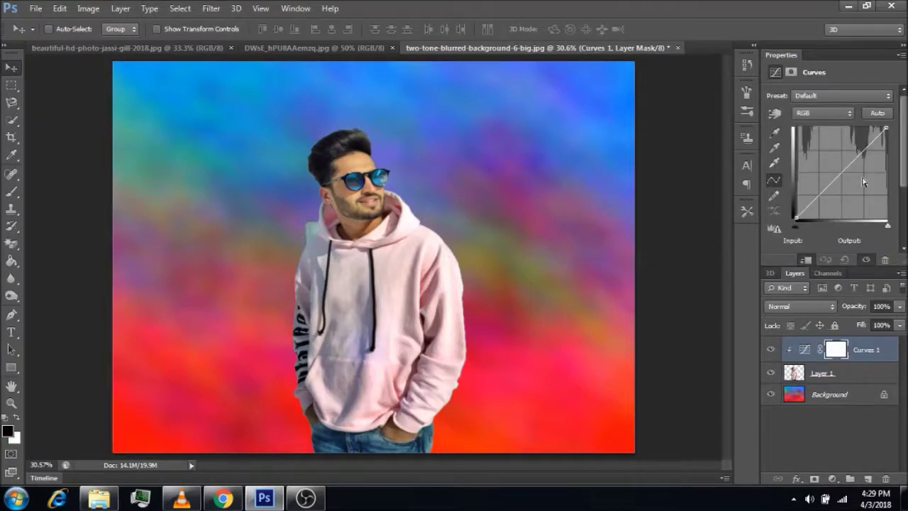
{"action": "left_click_drag", "start_coordinate": [840, 174], "coordinate": [840, 168]}
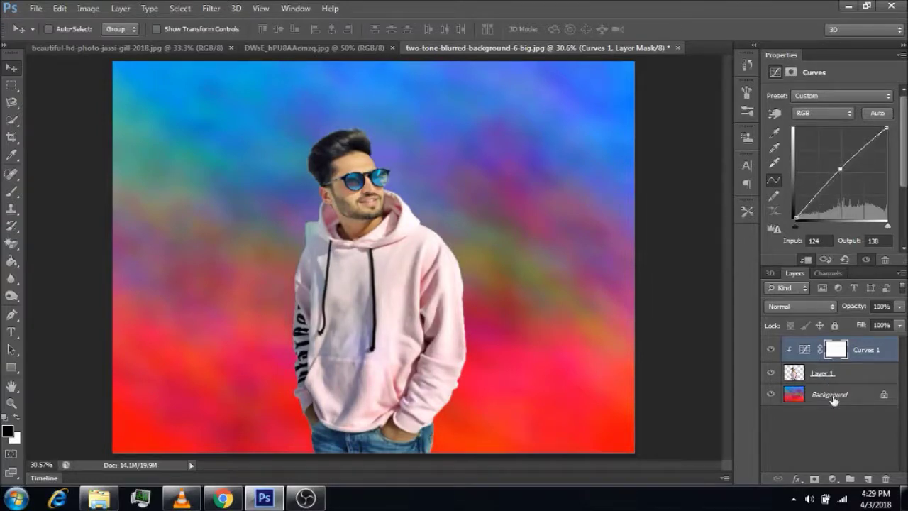
- Add a Hue/Saturation adjustment layer and set the brush size to 750 px
{"action": "left_click", "coordinate": [834, 397]}
{"action": "key", "text": "alt+bracketright"}
{"action": "left_click", "coordinate": [832, 479]}
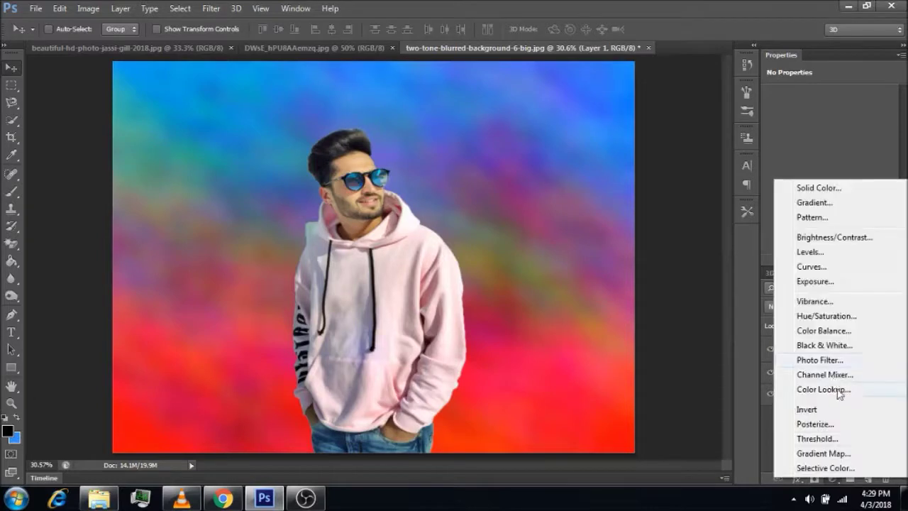
{"action": "left_click", "coordinate": [826, 316]}
{"action": "type", "text": "5"}
{"action": "type", "text": "750"}
{"action": "key", "text": "Return"}
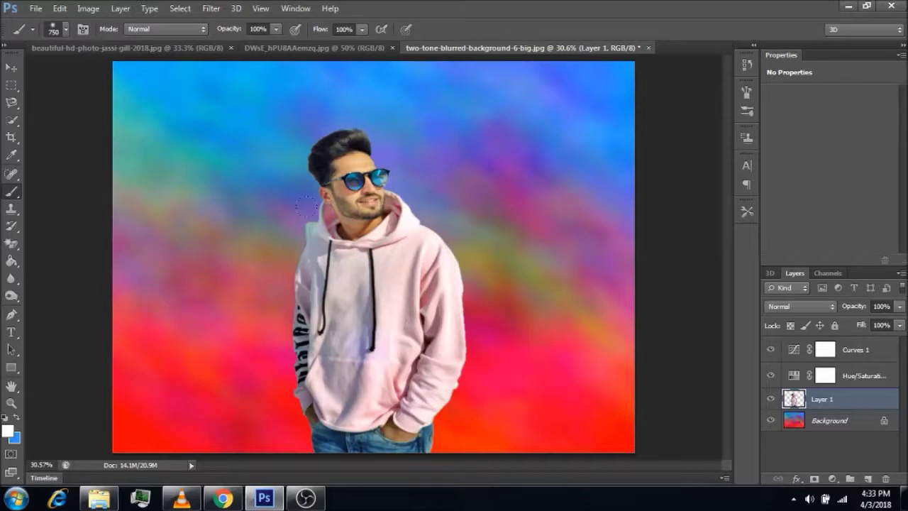
- Undo the stray white dab and create Layer 2 beneath Layer 1
{"action": "left_click", "coordinate": [351, 253]}
{"action": "left_click", "coordinate": [747, 62]}
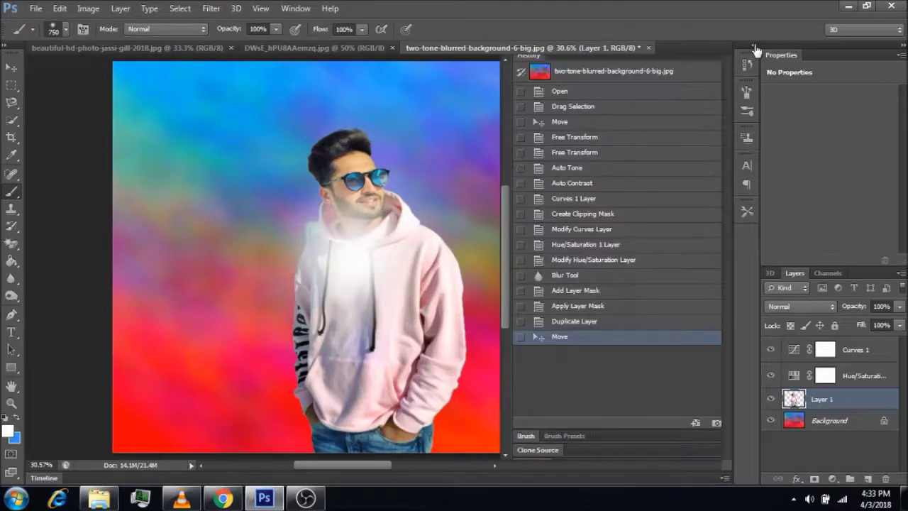
{"action": "key", "text": "ctrl+z"}
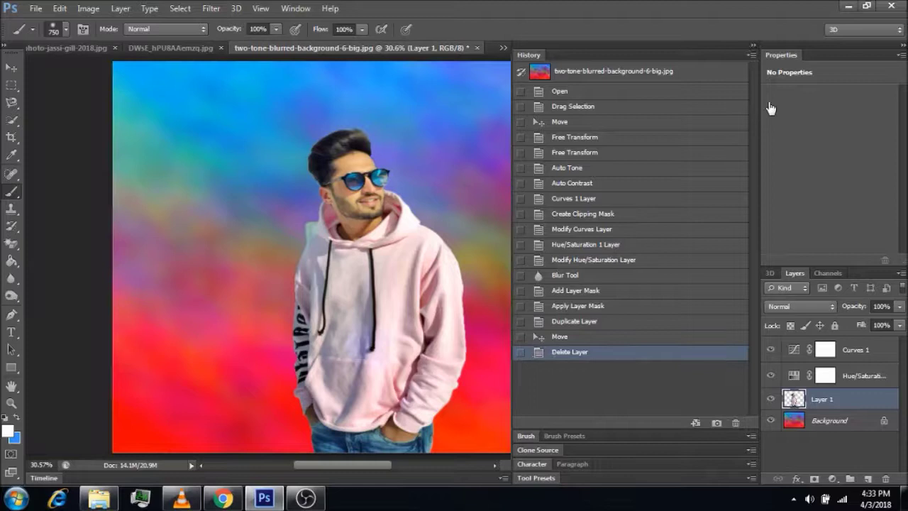
{"action": "left_click", "coordinate": [753, 44]}
{"action": "left_click", "coordinate": [867, 479]}
{"action": "left_click_drag", "start_coordinate": [844, 399], "coordinate": [851, 425]}
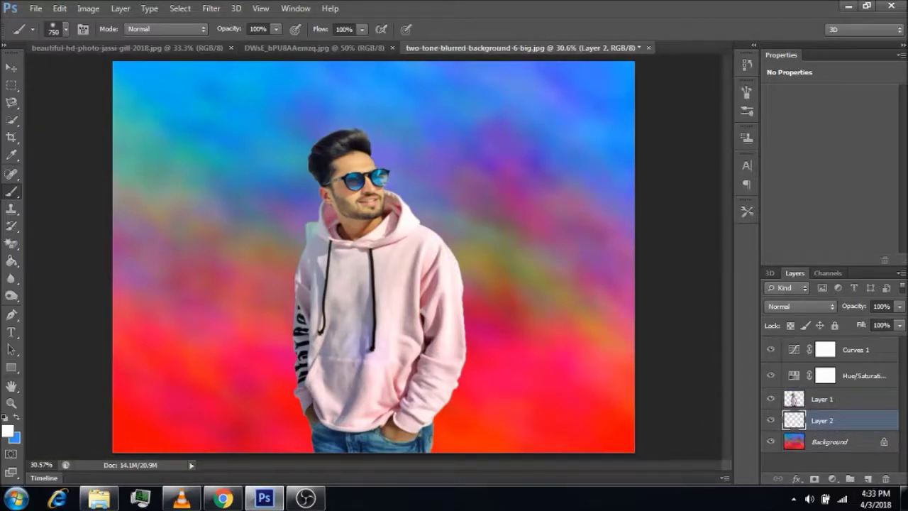
- Paint a soft white glow along both sides of the man on Layer 2
{"action": "left_click_drag", "start_coordinate": [305, 193], "coordinate": [311, 202]}
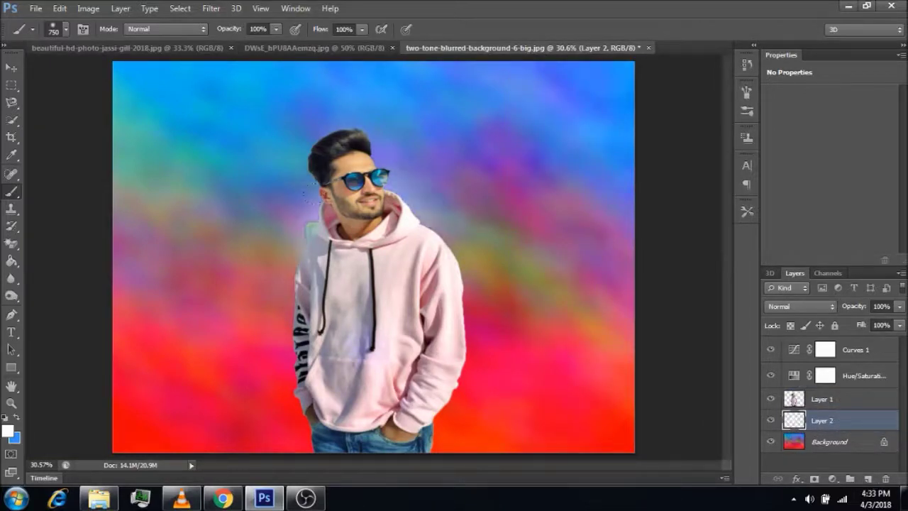
{"action": "left_click_drag", "start_coordinate": [296, 246], "coordinate": [298, 250]}
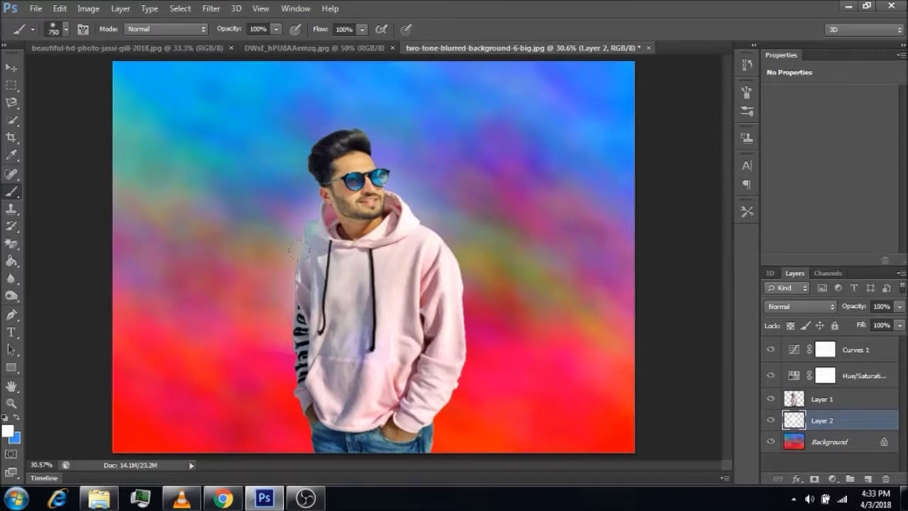
{"action": "left_click_drag", "start_coordinate": [292, 300], "coordinate": [288, 322]}
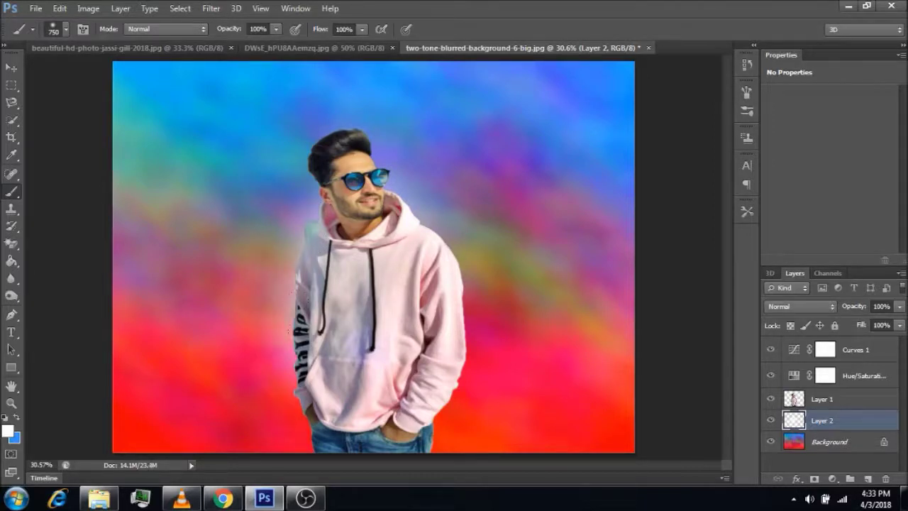
{"action": "left_click_drag", "start_coordinate": [304, 368], "coordinate": [298, 445]}
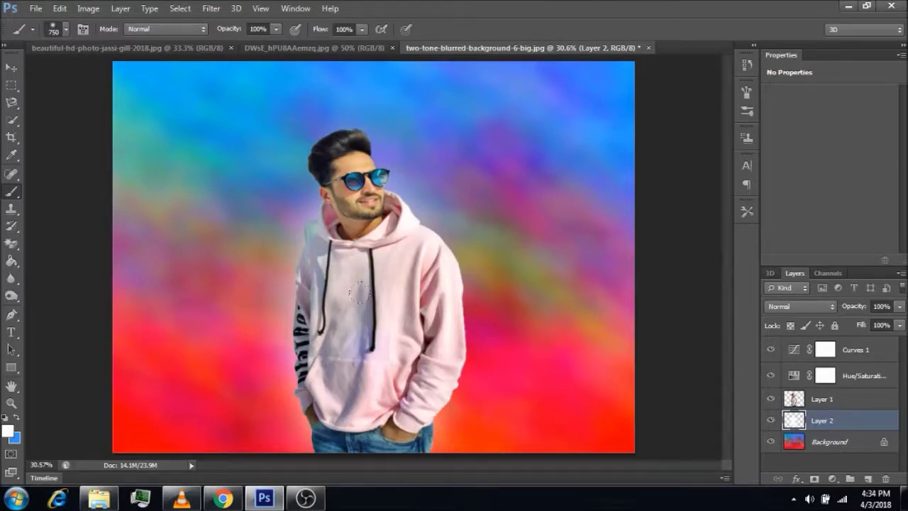
{"action": "left_click_drag", "start_coordinate": [480, 291], "coordinate": [472, 401]}
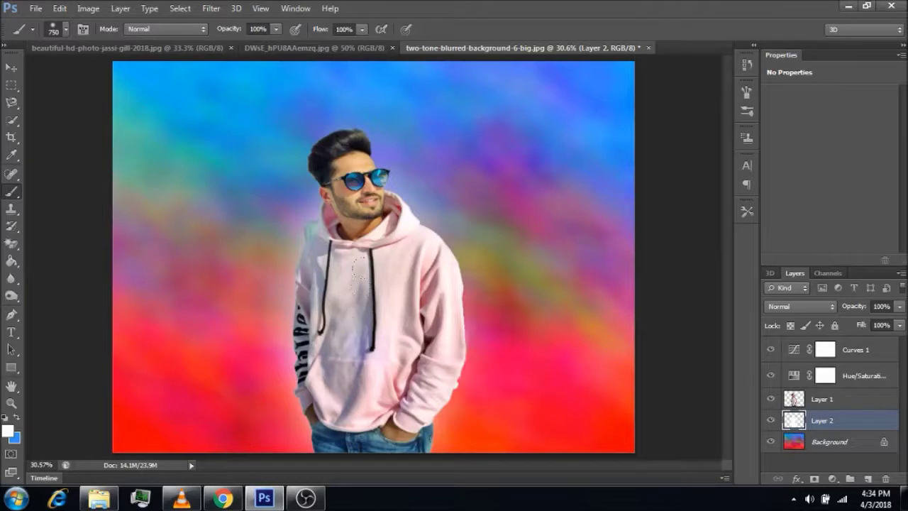
{"action": "left_click_drag", "start_coordinate": [455, 326], "coordinate": [454, 213]}
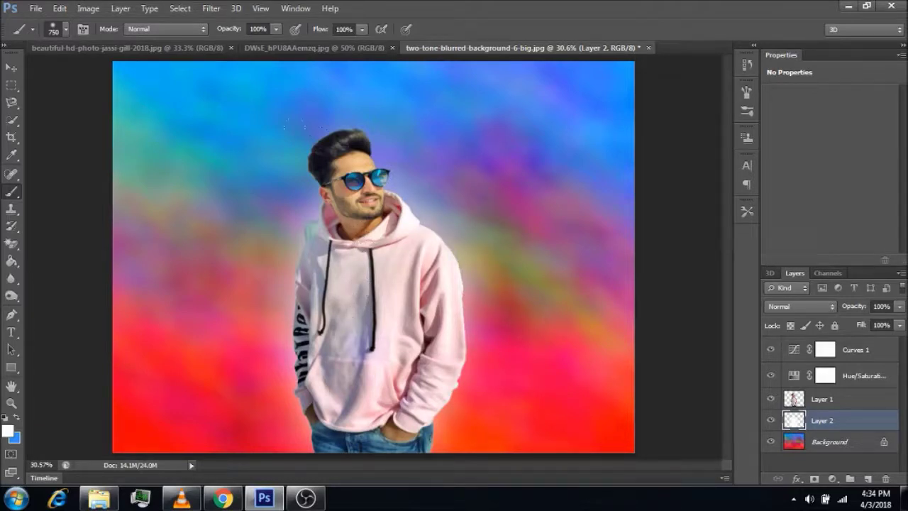
- Shrink the brush to 504 px and paint glow behind the man's head
{"action": "right_click", "coordinate": [350, 177]}
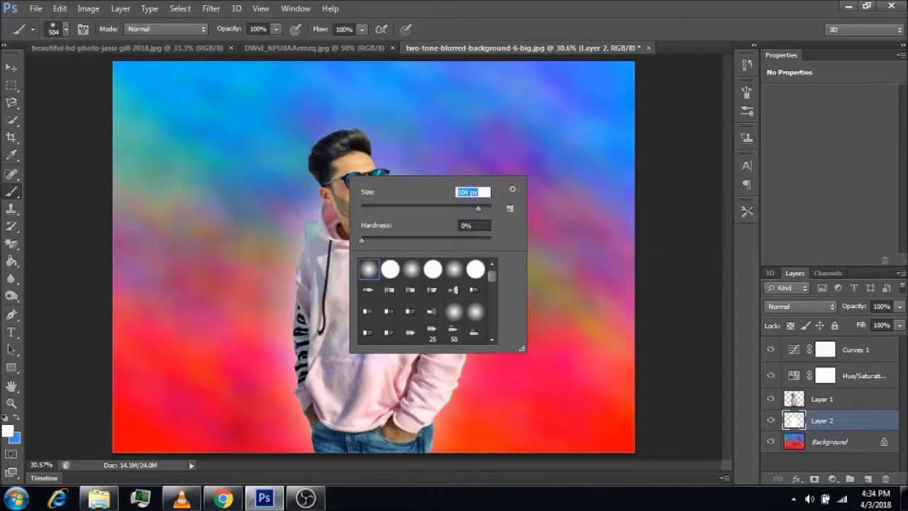
{"action": "key", "text": "Return"}
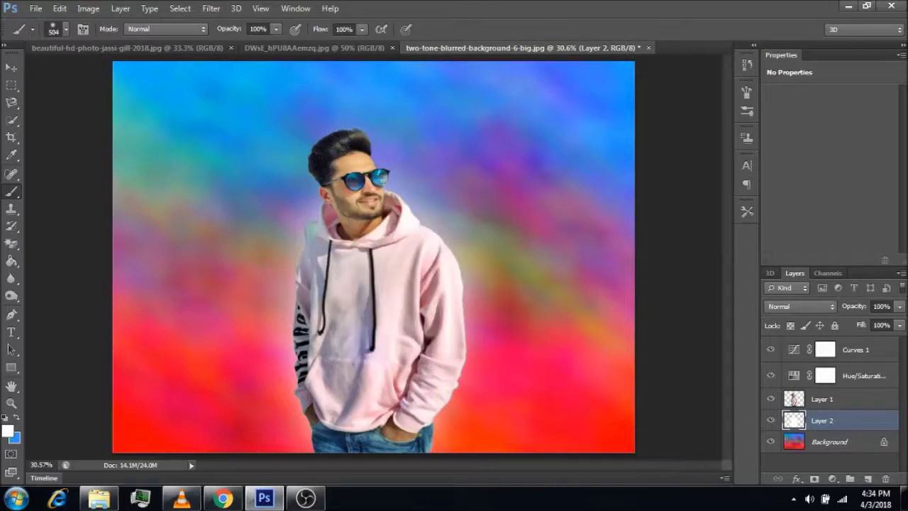
{"action": "left_click", "coordinate": [353, 186]}
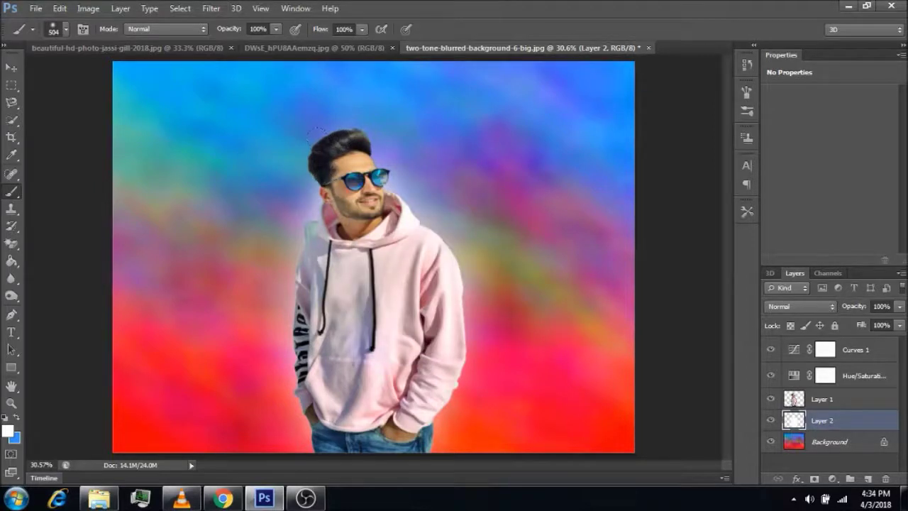
{"action": "left_click", "coordinate": [346, 158]}
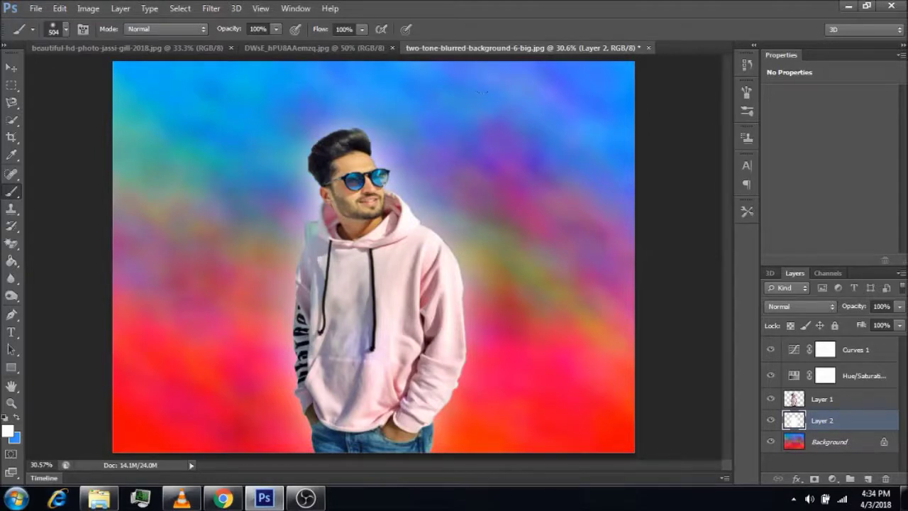
- Add empty Layer 3 above Curves 1
{"action": "left_click", "coordinate": [11, 68]}
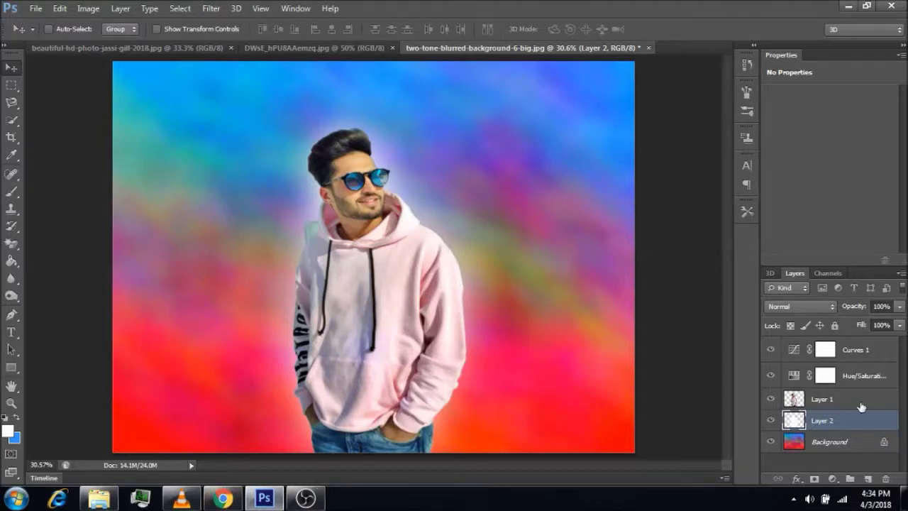
{"action": "left_click", "coordinate": [850, 347]}
{"action": "left_click", "coordinate": [868, 479]}
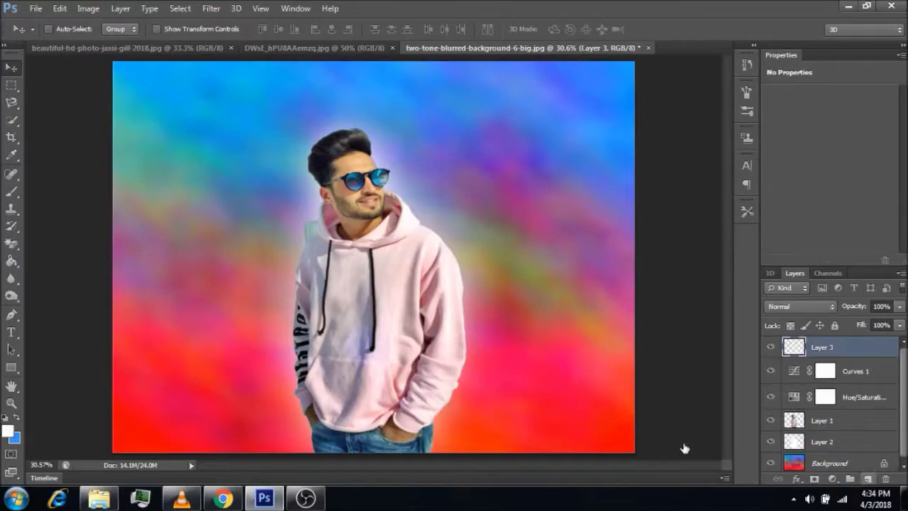
{"action": "left_click", "coordinate": [223, 498]}
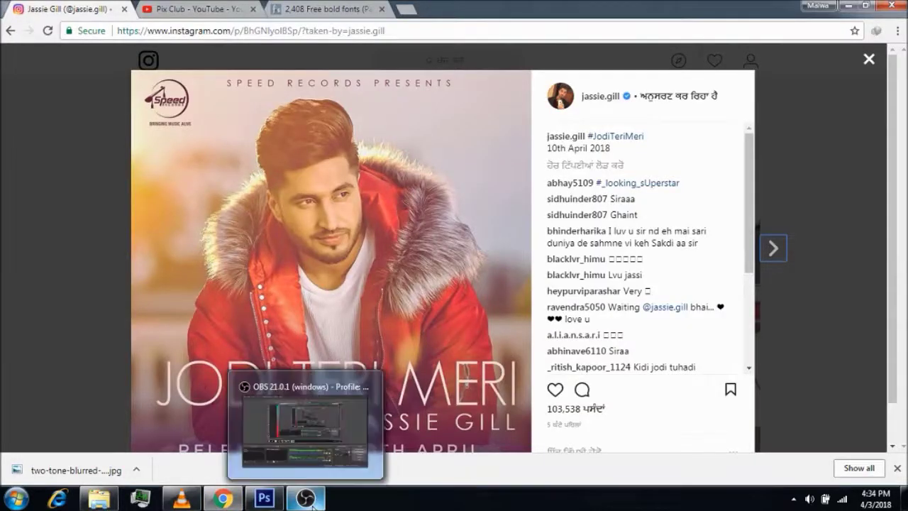
{"action": "left_click", "coordinate": [264, 498]}
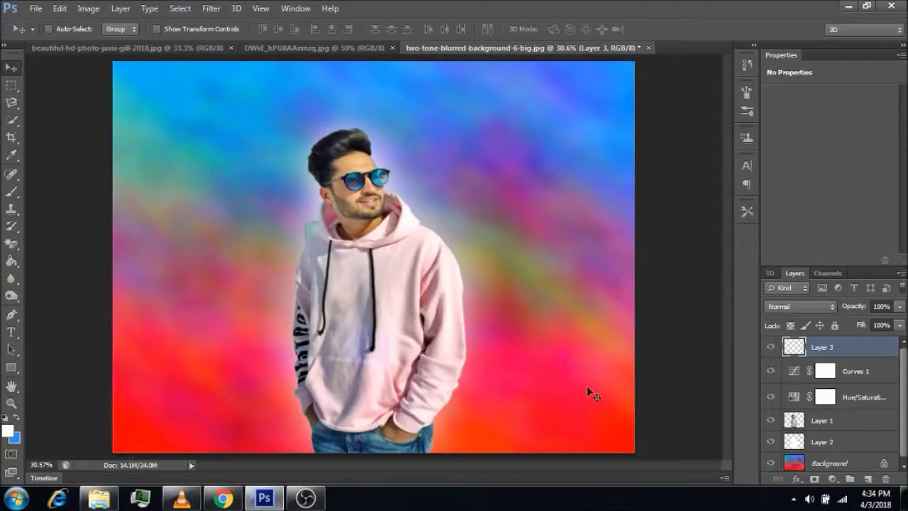
{"action": "left_click", "coordinate": [845, 463]}
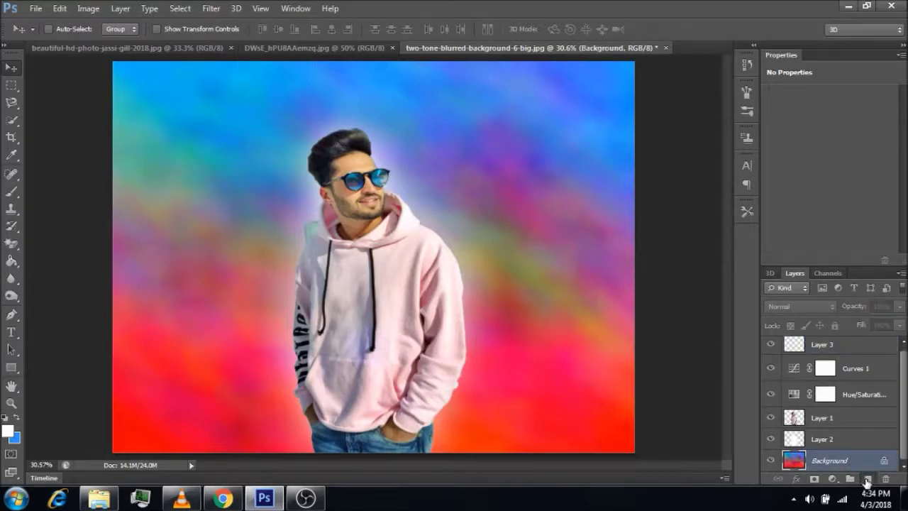
- Add a new layer and a Gradient Fill 1 layer above the Background
{"action": "left_click", "coordinate": [867, 481]}
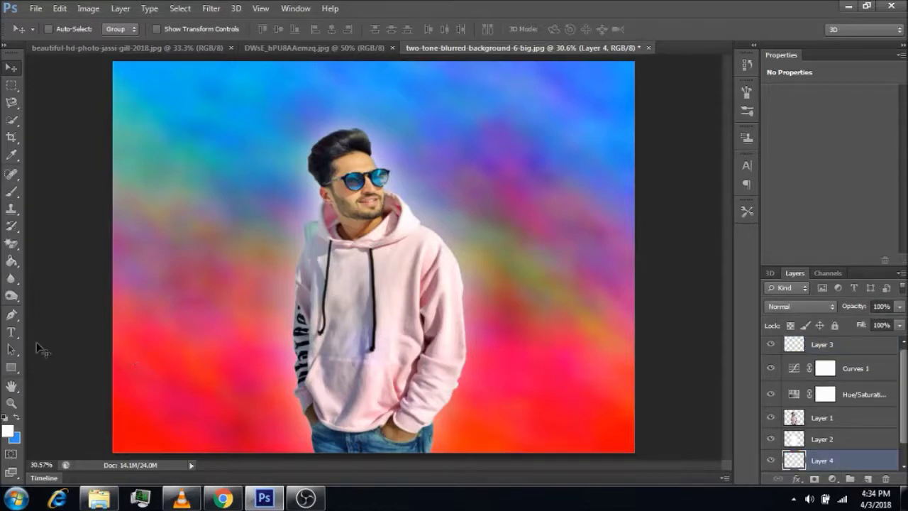
{"action": "left_click", "coordinate": [833, 480]}
{"action": "left_click", "coordinate": [815, 203]}
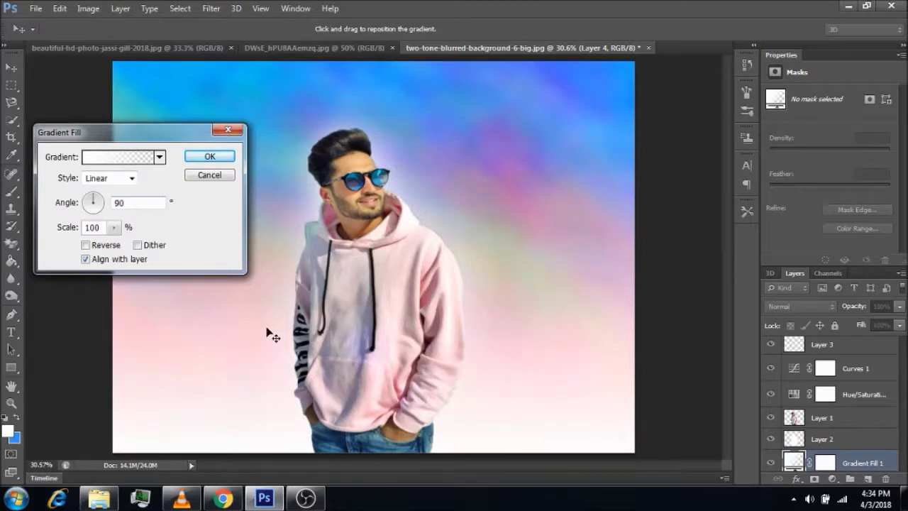
{"action": "left_click", "coordinate": [210, 157]}
- Set the Gradient Fill 1 layer's opacity to 25%
{"action": "left_click", "coordinate": [899, 306]}
{"action": "left_click_drag", "start_coordinate": [898, 321], "coordinate": [875, 324]}
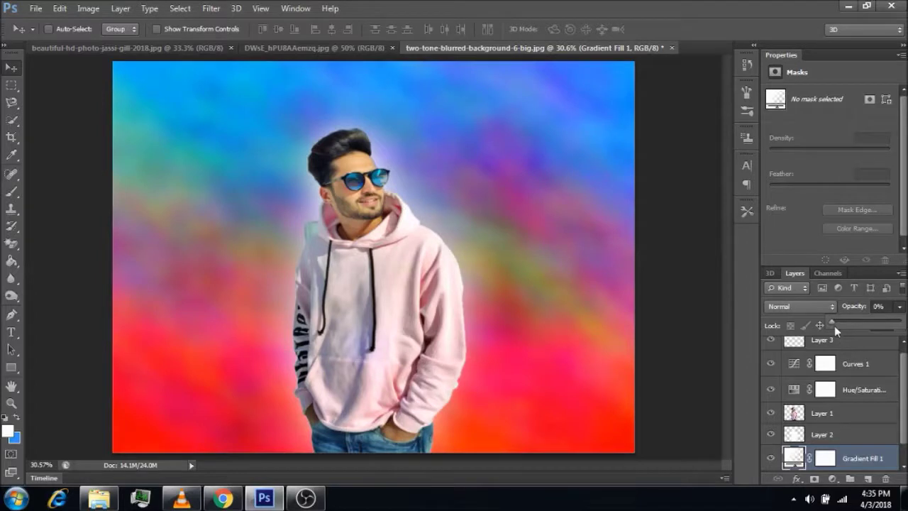
{"action": "left_click_drag", "start_coordinate": [835, 326], "coordinate": [845, 322]}
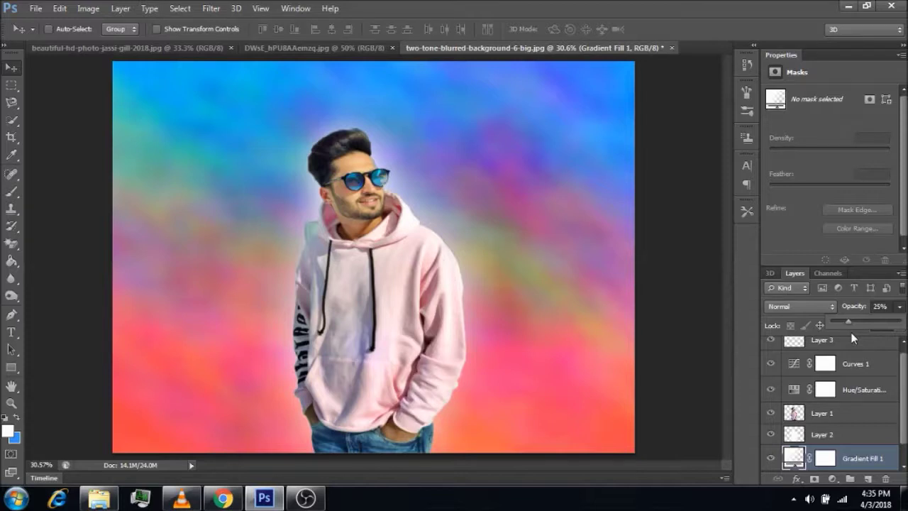
{"action": "scroll", "coordinate": [844, 383], "scroll_direction": "up", "scroll_amount": 1}
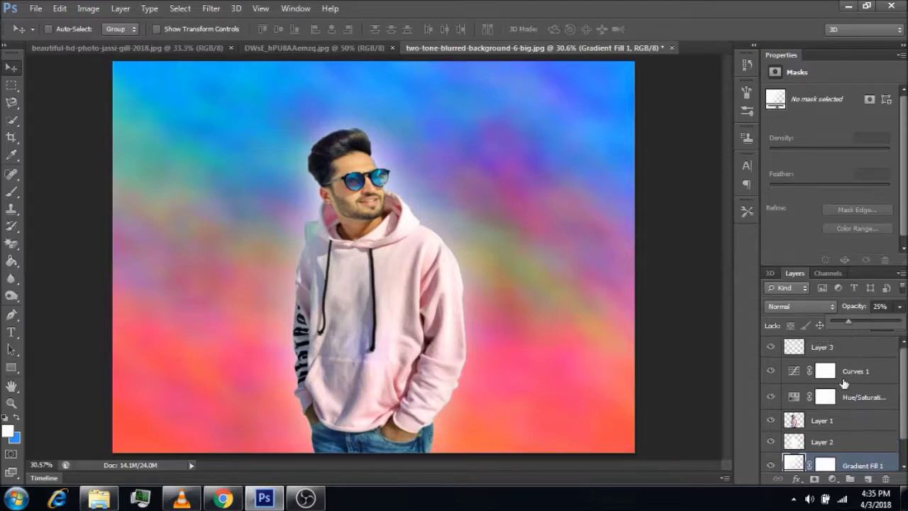
{"action": "left_click", "coordinate": [854, 348]}
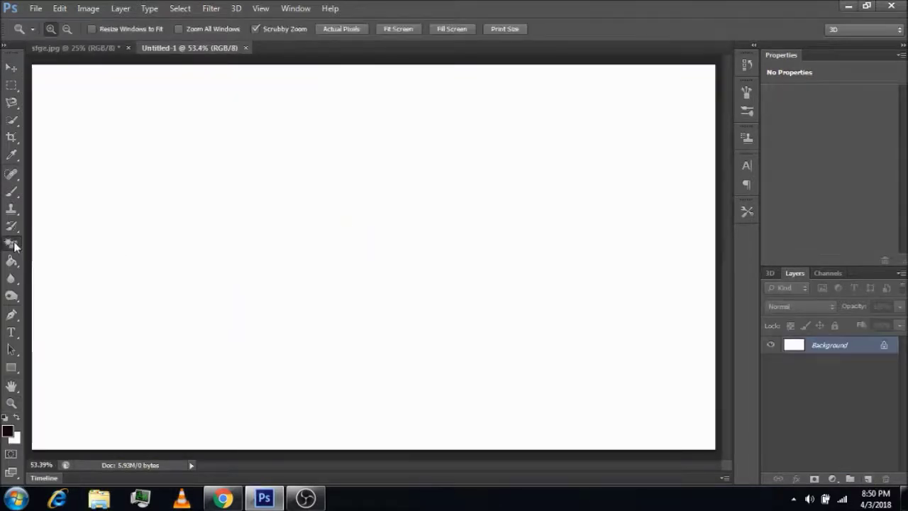
- Erase the white Untitled-1 canvas to transparency with the Magic Eraser
{"action": "left_click", "coordinate": [12, 244]}
{"action": "left_click", "coordinate": [272, 231]}
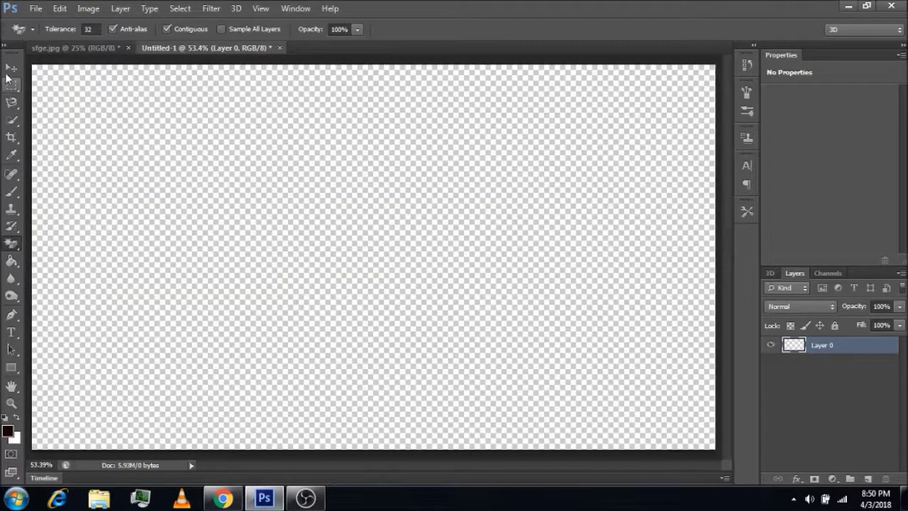
{"action": "left_click", "coordinate": [10, 68]}
- Start a text line on the canvas and set the font to Royal Crescent
{"action": "left_click", "coordinate": [11, 332]}
{"action": "left_click", "coordinate": [211, 244]}
{"action": "type", "text": "n"}
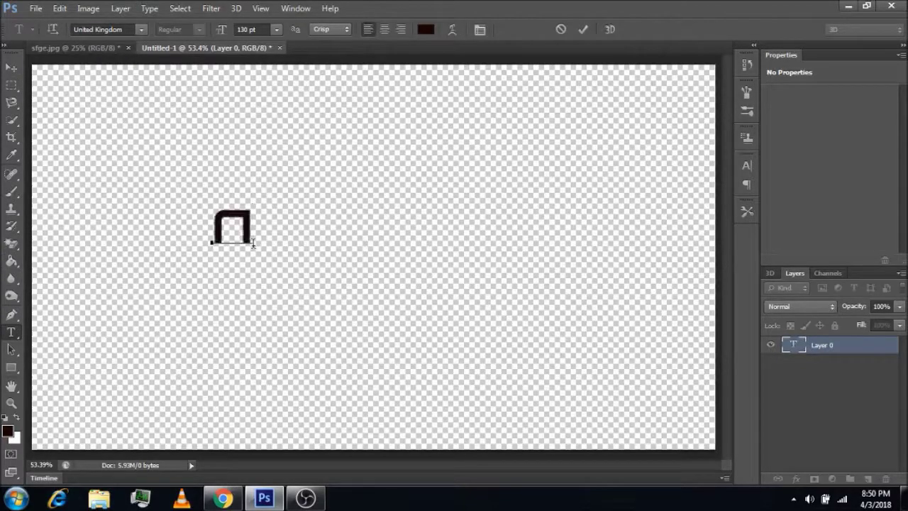
{"action": "key", "text": "BackSpace"}
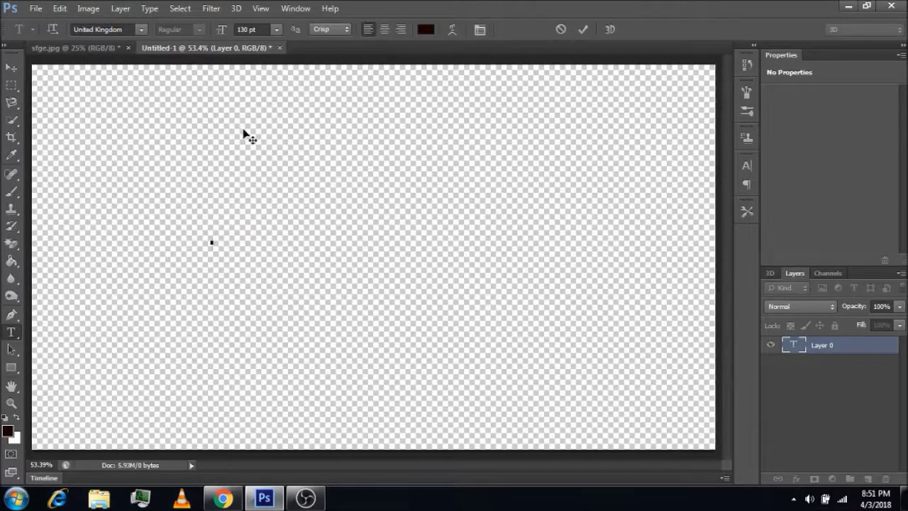
{"action": "left_click", "coordinate": [127, 29]}
{"action": "type", "text": "Royal Crescent"}
{"action": "key", "text": "Return"}
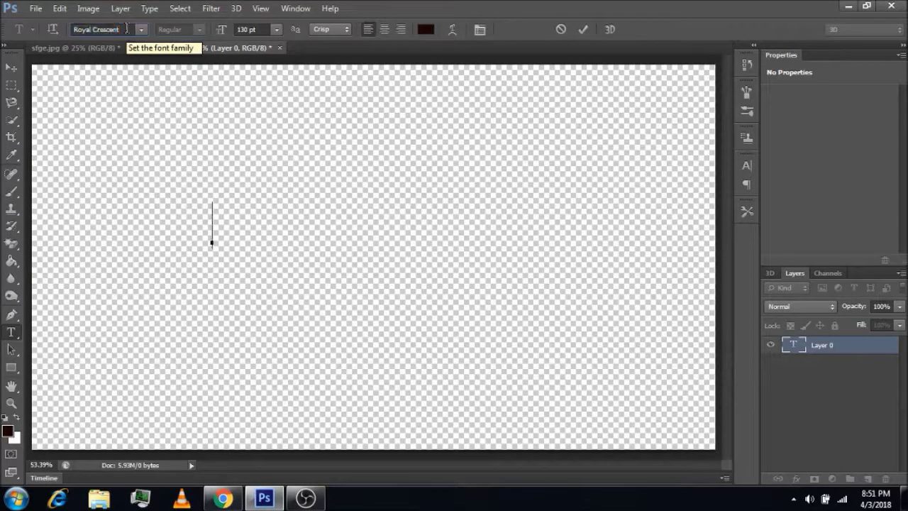
- Set the text colour to pure white
{"action": "left_click", "coordinate": [8, 431]}
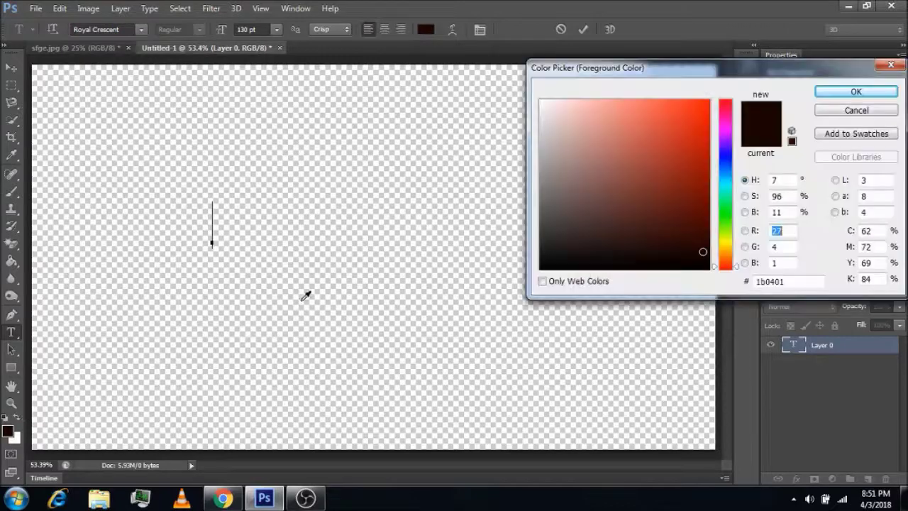
{"action": "left_click_drag", "start_coordinate": [547, 225], "coordinate": [540, 101]}
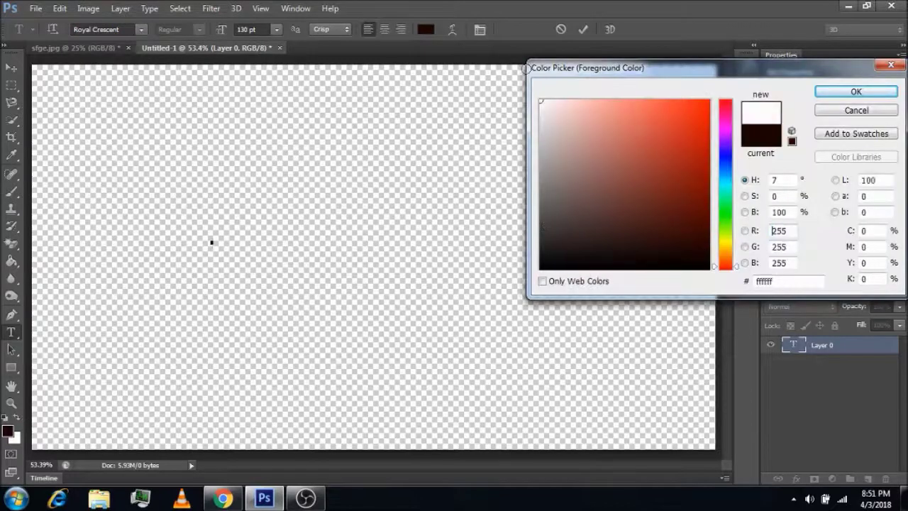
{"action": "left_click", "coordinate": [853, 90]}
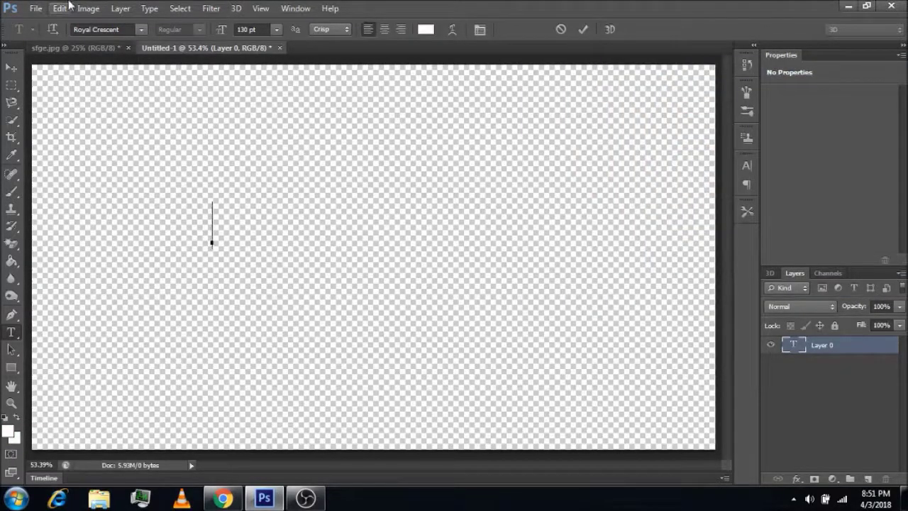
{"action": "left_click", "coordinate": [35, 8]}
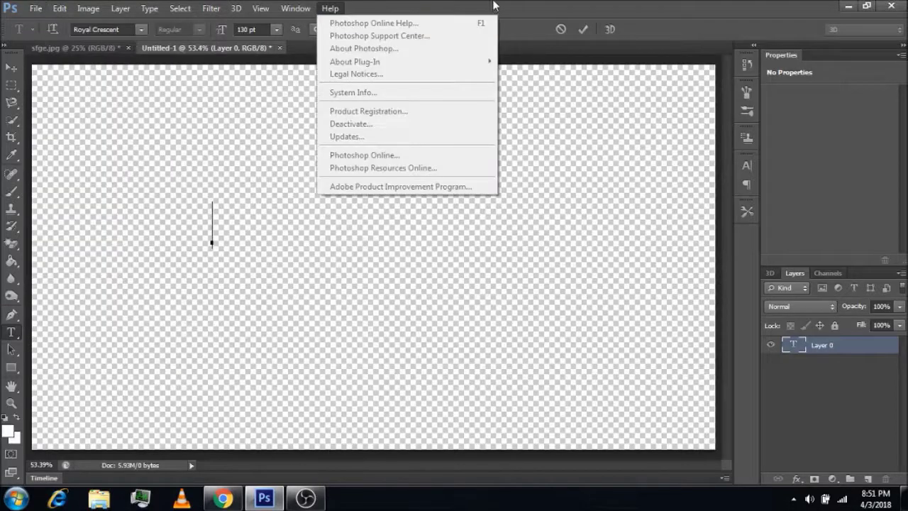
{"action": "left_click", "coordinate": [106, 46]}
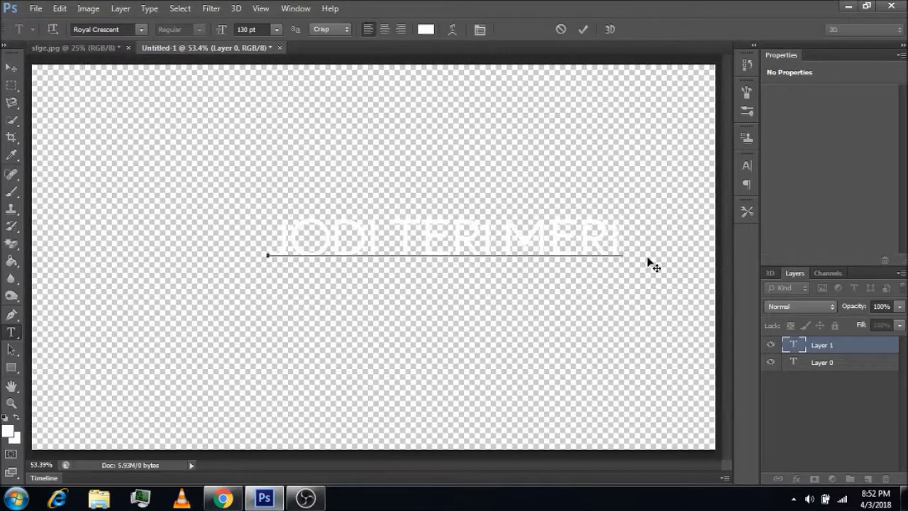
- Select the JODI TERI MERI text and try Sharp, Strong and Crisp anti-aliasing
{"action": "left_click_drag", "start_coordinate": [621, 238], "coordinate": [129, 222]}
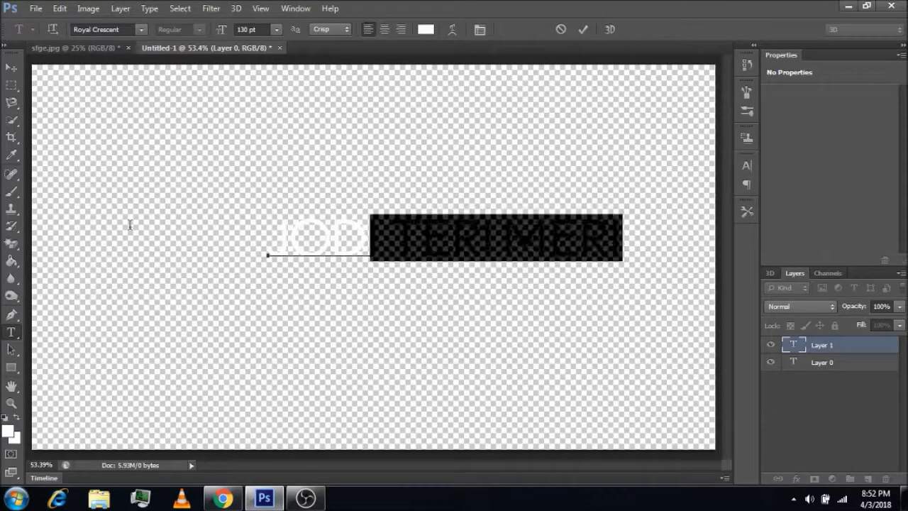
{"action": "left_click", "coordinate": [346, 29]}
{"action": "left_click", "coordinate": [326, 53]}
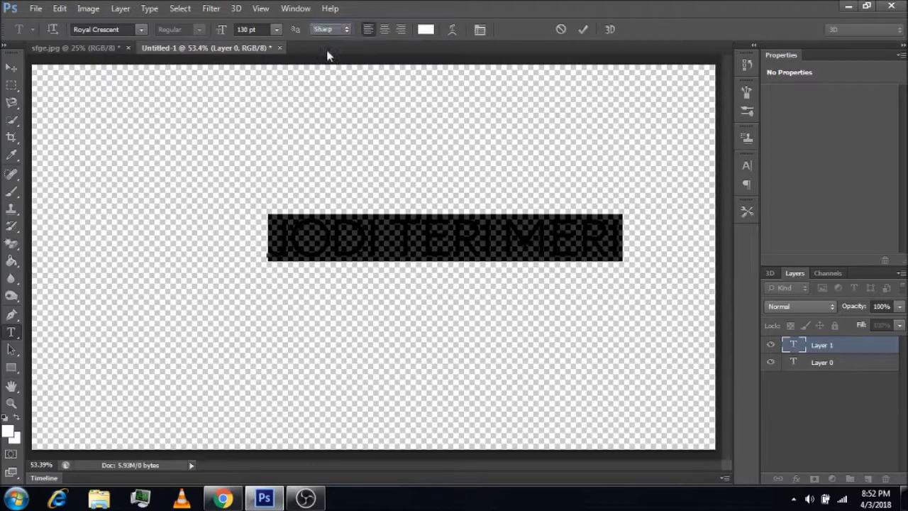
{"action": "left_click", "coordinate": [330, 29]}
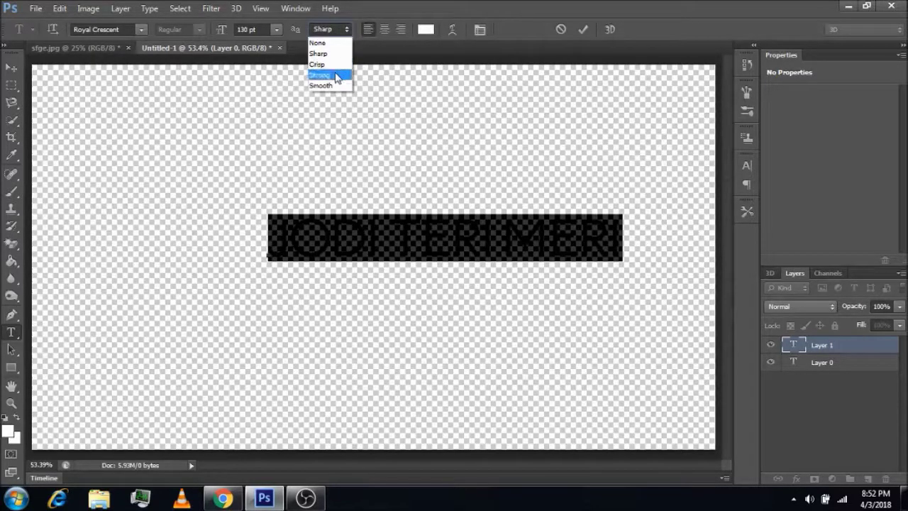
{"action": "left_click", "coordinate": [334, 75]}
{"action": "left_click", "coordinate": [343, 32]}
{"action": "left_click", "coordinate": [340, 64]}
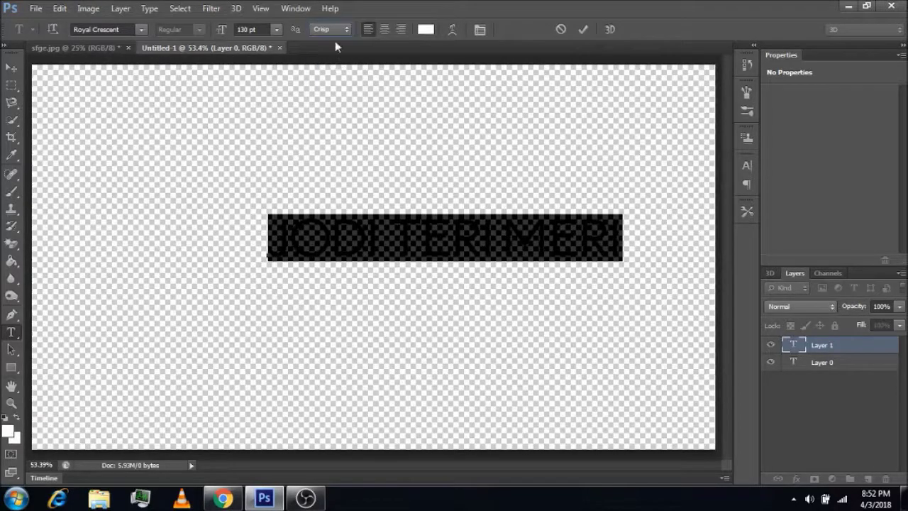
- Settle on Crisp anti-aliasing, commit the title and drag it toward the photo document
{"action": "left_click", "coordinate": [337, 32]}
{"action": "left_click", "coordinate": [335, 85]}
{"action": "left_click", "coordinate": [340, 32]}
{"action": "left_click", "coordinate": [339, 62]}
{"action": "left_click", "coordinate": [11, 69]}
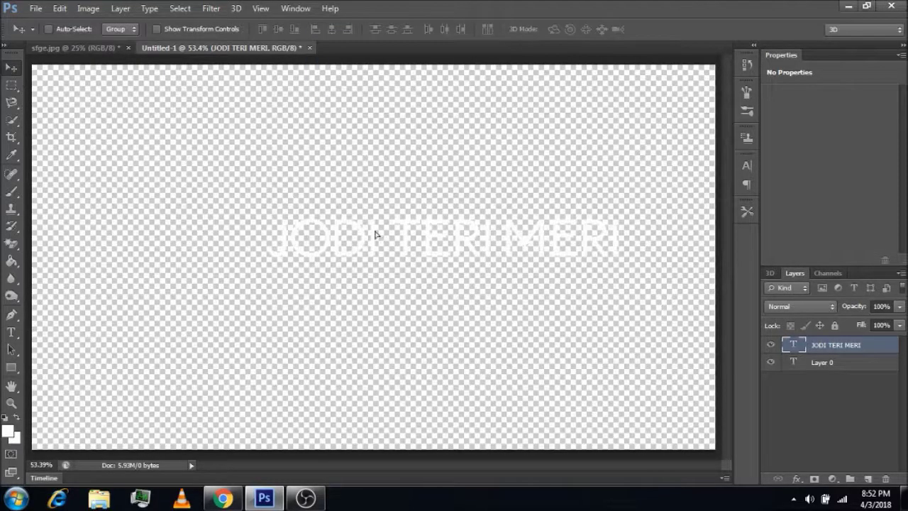
{"action": "left_click_drag", "start_coordinate": [306, 197], "coordinate": [112, 52]}
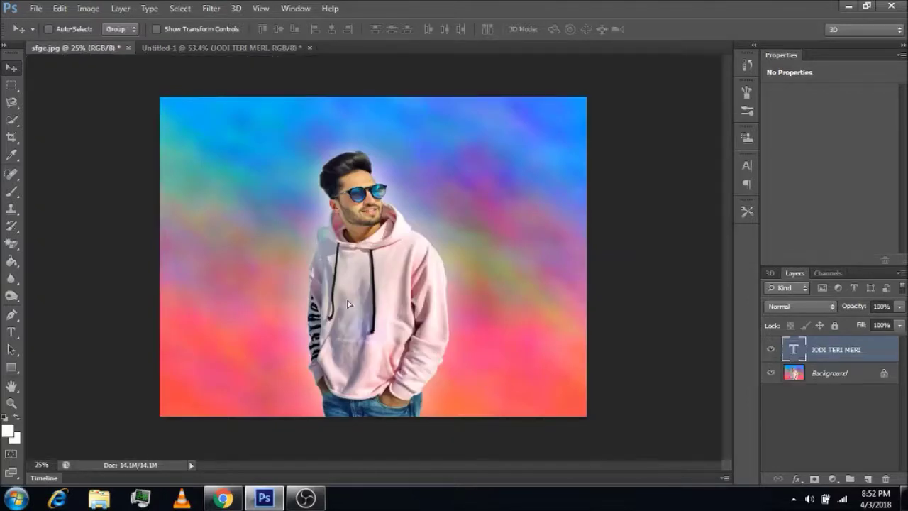
- Drop the title text into the sfge.jpg photo, then delete that copy
{"action": "mouse_move", "coordinate": [111, 52]}
{"action": "left_mouse_down"}
{"action": "mouse_move", "coordinate": [383, 335]}
{"action": "mouse_move", "coordinate": [383, 350]}
{"action": "left_mouse_up"}
{"action": "left_click", "coordinate": [885, 479]}
{"action": "key", "text": "Return"}
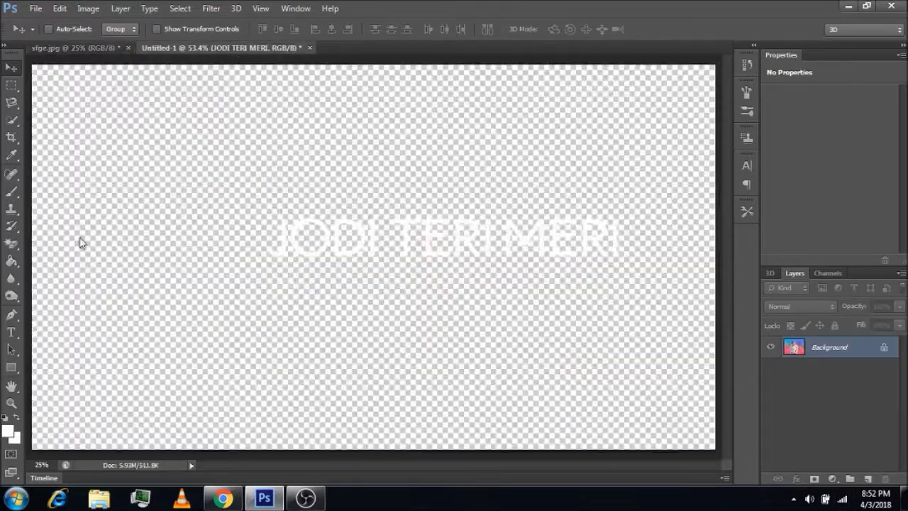
- Bring the black JODI TERI MERI title into jassie.psd across the hoodie
{"action": "left_click_drag", "start_coordinate": [288, 112], "coordinate": [79, 239]}
{"action": "left_click", "coordinate": [12, 332]}
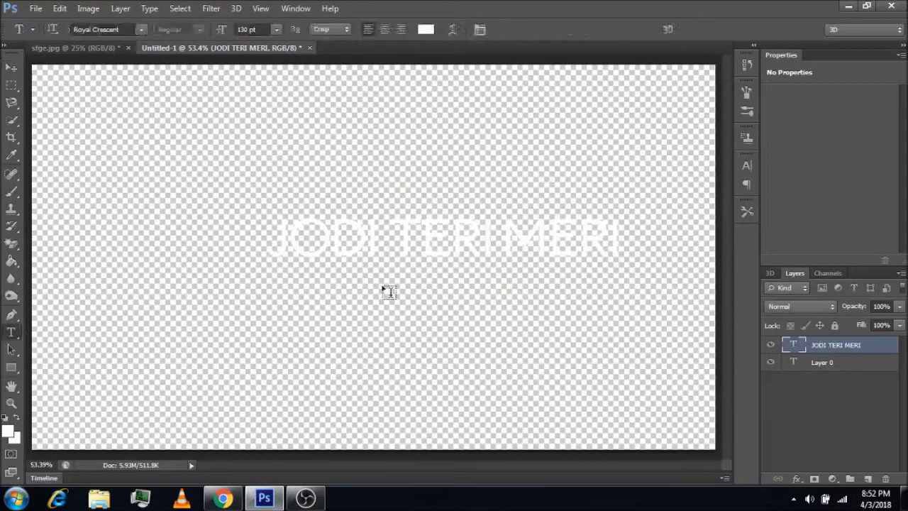
{"action": "left_click", "coordinate": [615, 237]}
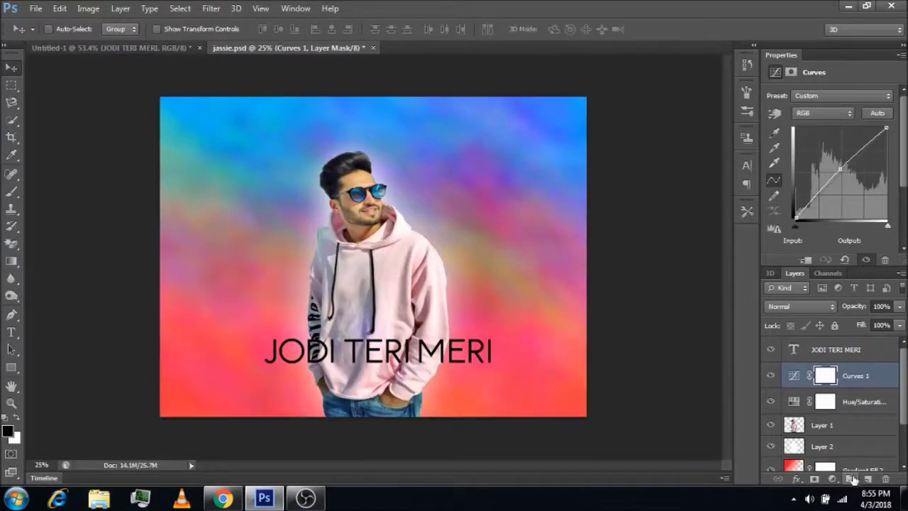
- Add a new layer and a red gradient fill layer at 57% opacity
{"action": "left_click", "coordinate": [868, 478]}
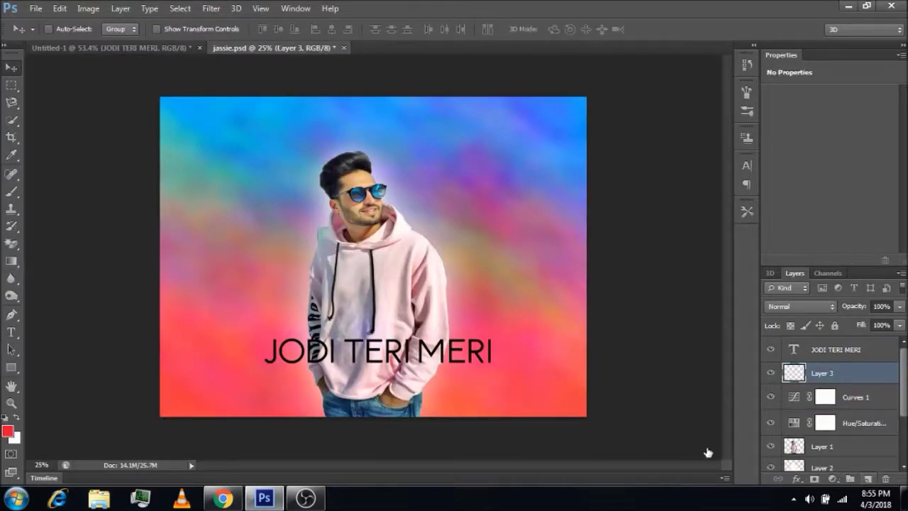
{"action": "left_click", "coordinate": [833, 479]}
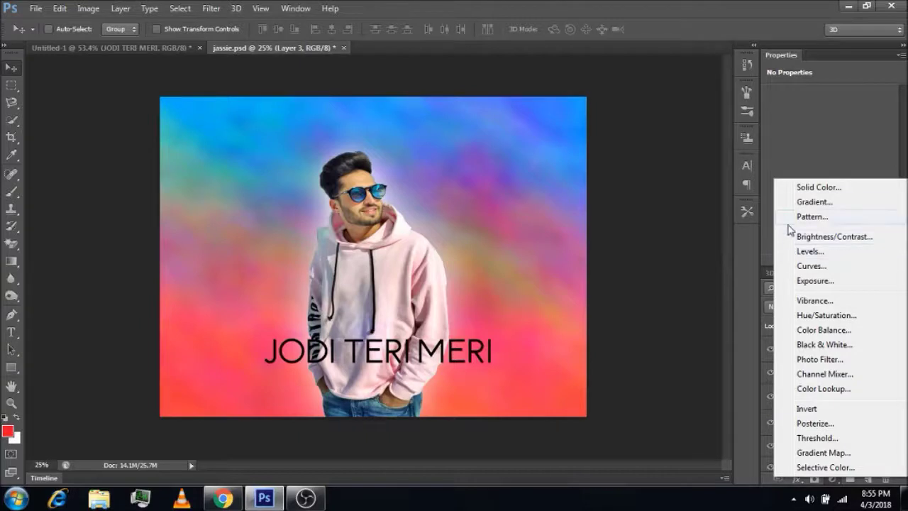
{"action": "left_click", "coordinate": [800, 205]}
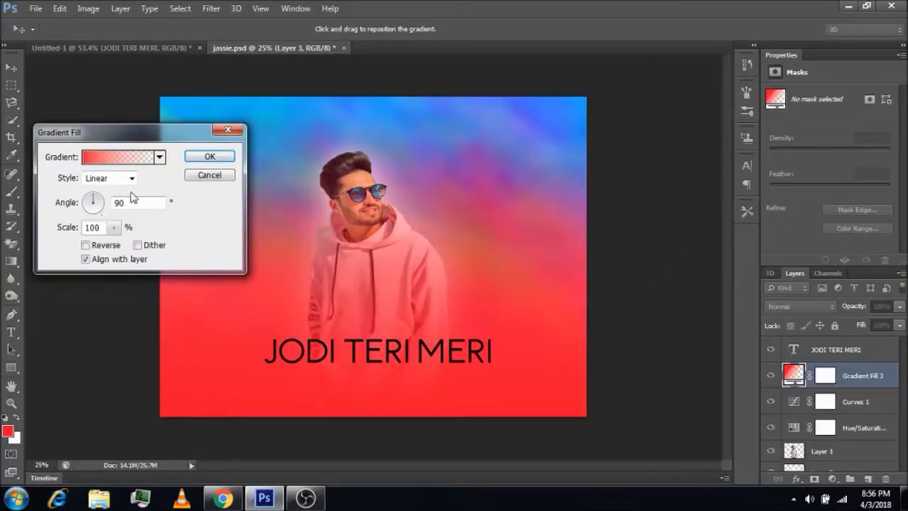
{"action": "left_click", "coordinate": [210, 159]}
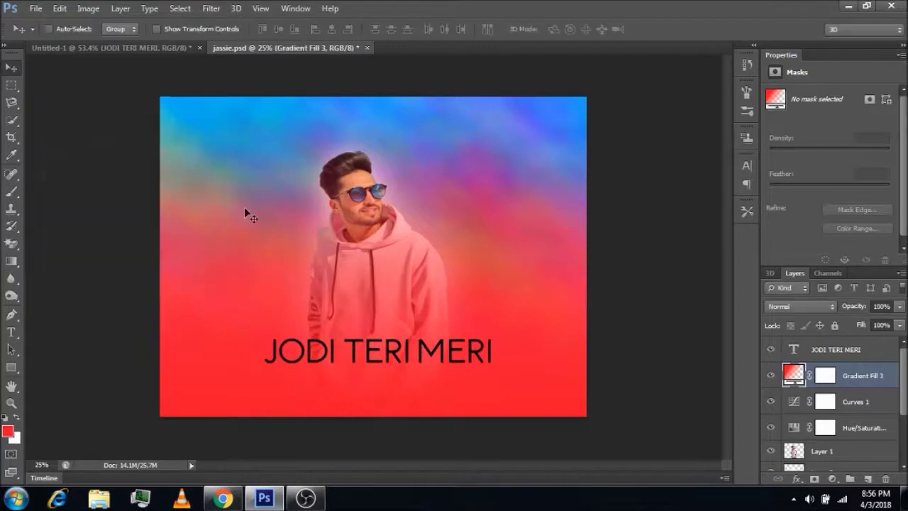
{"action": "left_click", "coordinate": [899, 306]}
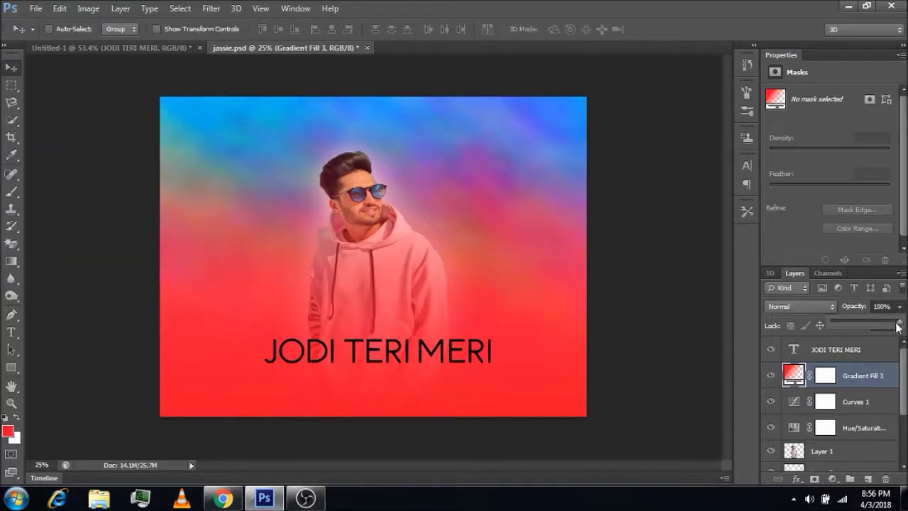
{"action": "left_click_drag", "start_coordinate": [899, 321], "coordinate": [871, 323]}
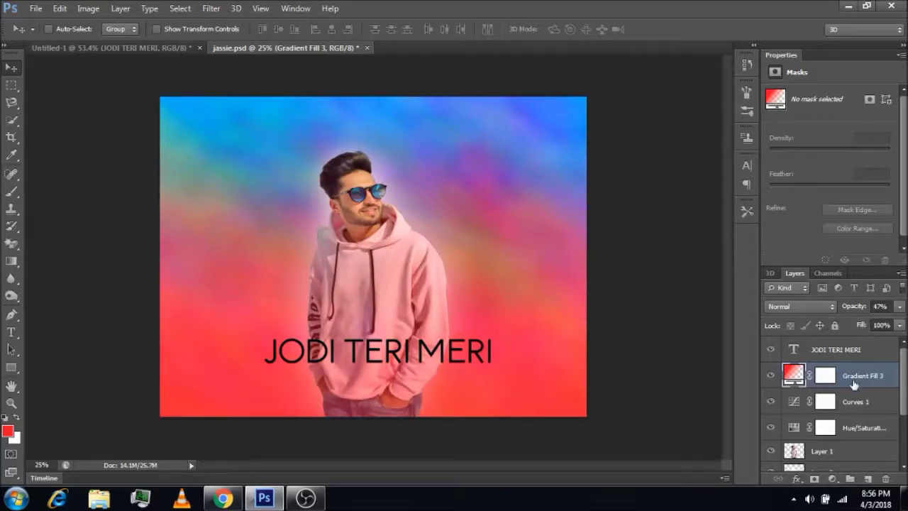
- Raise the JODI TERI MERI title slightly and stack it above Gradient Fill 3
{"action": "left_click_drag", "start_coordinate": [854, 382], "coordinate": [856, 349]}
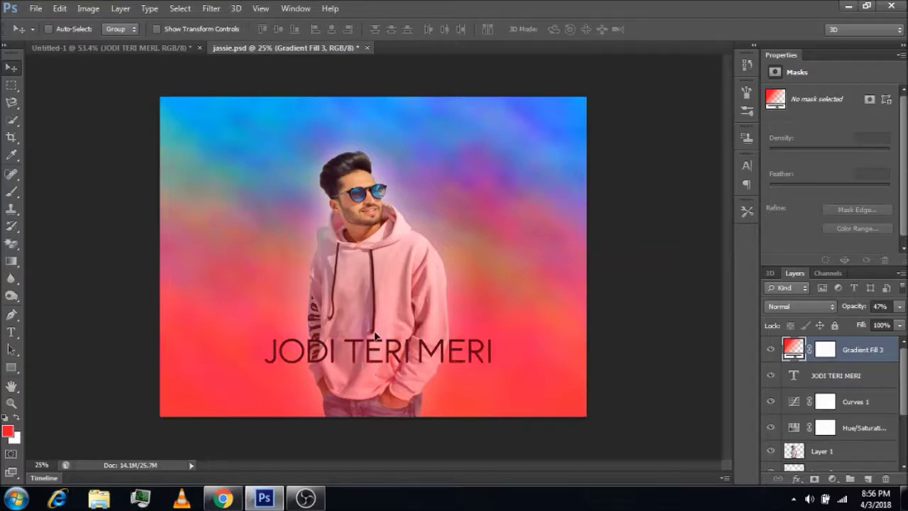
{"action": "left_click_drag", "start_coordinate": [376, 335], "coordinate": [376, 334]}
{"action": "left_click", "coordinate": [859, 376]}
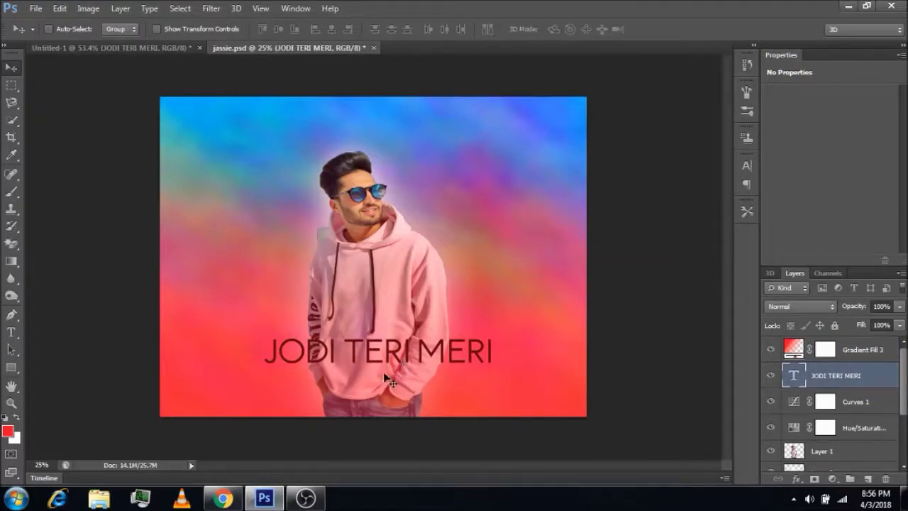
{"action": "left_click_drag", "start_coordinate": [397, 343], "coordinate": [435, 336]}
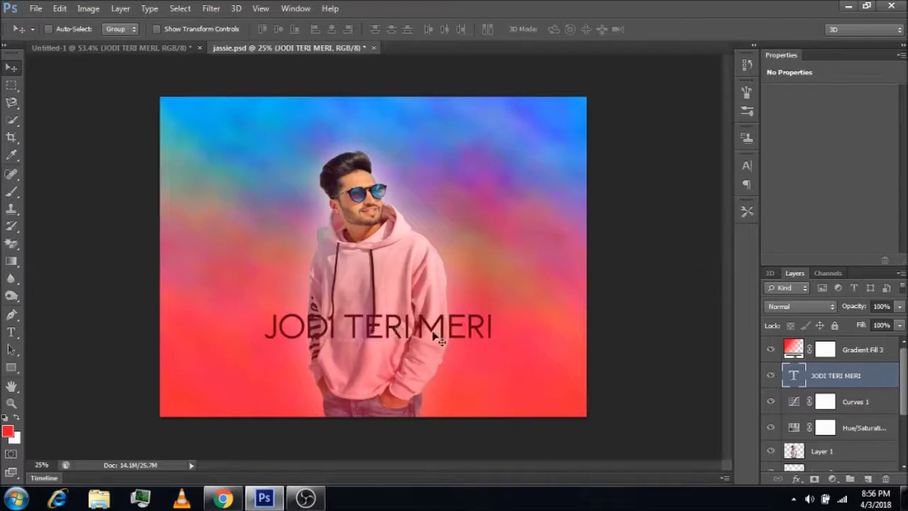
{"action": "key", "text": "ctrl+bracketright"}
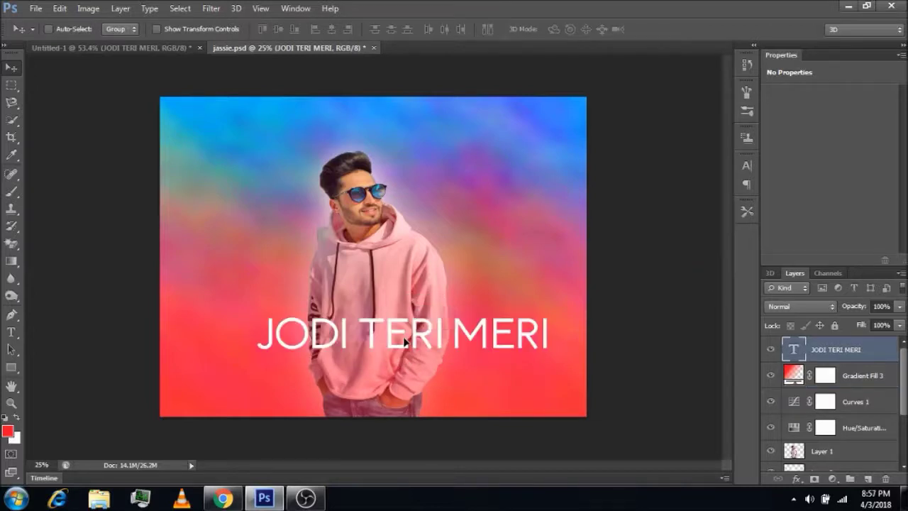
- In Untitled-1, change the title text to JASSIE GILL
{"action": "left_click", "coordinate": [163, 48]}
{"action": "left_click", "coordinate": [11, 332]}
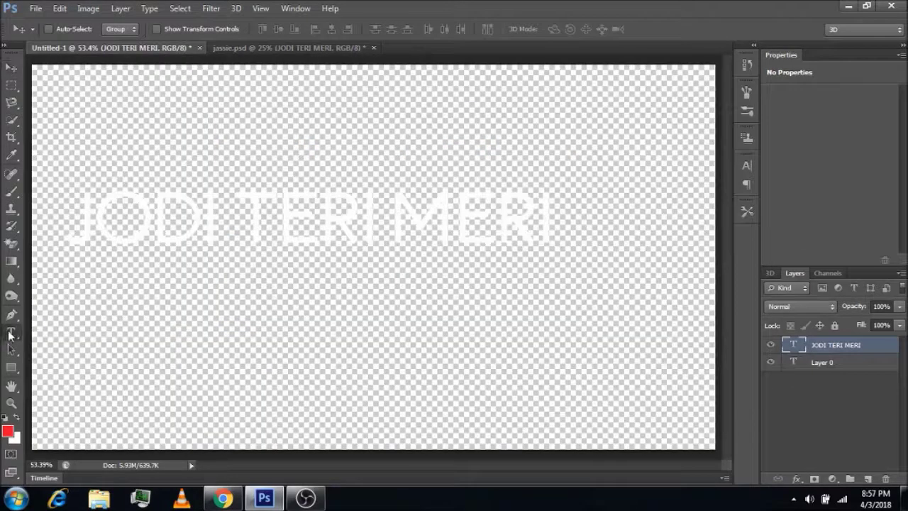
{"action": "left_click", "coordinate": [548, 209]}
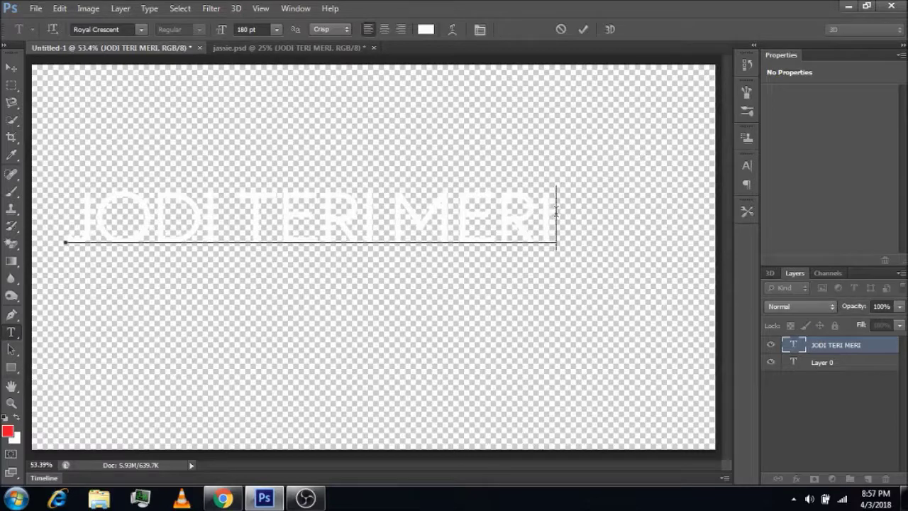
{"action": "key", "text": "BackSpace"}
{"action": "key", "text": "Left"}
{"action": "key", "text": "Left"}
{"action": "key", "text": "Left"}
{"action": "key", "text": "Left"}
{"action": "key", "text": "Left"}
{"action": "key", "text": "Left"}
{"action": "key", "text": "Left"}
{"action": "key", "text": "Left"}
{"action": "key", "text": "Left"}
{"action": "key", "text": "Left"}
{"action": "key", "text": "Left"}
{"action": "key", "text": "Delete"}
{"action": "key", "text": "Delete"}
{"action": "key", "text": "Delete"}
{"action": "key", "text": "Delete"}
{"action": "key", "text": "Delete"}
{"action": "key", "text": "Delete"}
{"action": "type", "text": "ASS IE GI"}
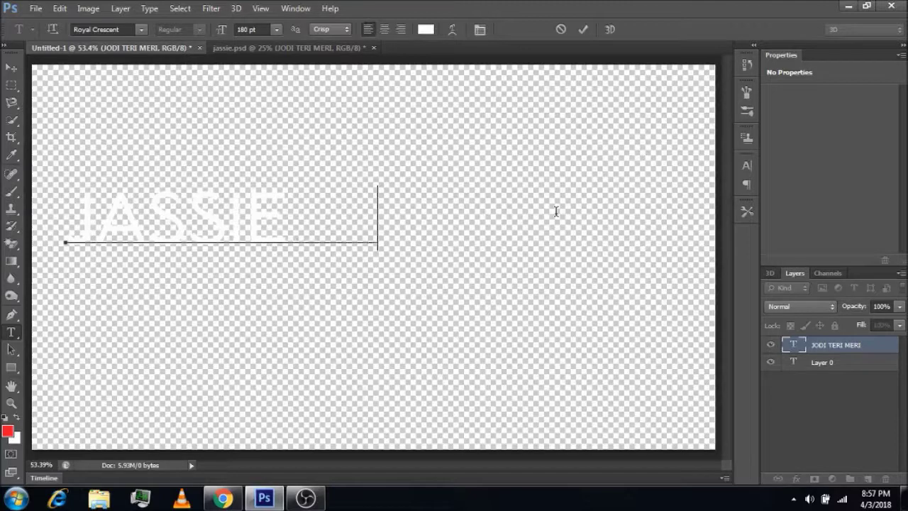
{"action": "type", "text": "LL"}
- Commit JASSIE GILL and drag it onto the jassie.psd poster
{"action": "left_click", "coordinate": [12, 68]}
{"action": "left_click_drag", "start_coordinate": [265, 203], "coordinate": [260, 54]}
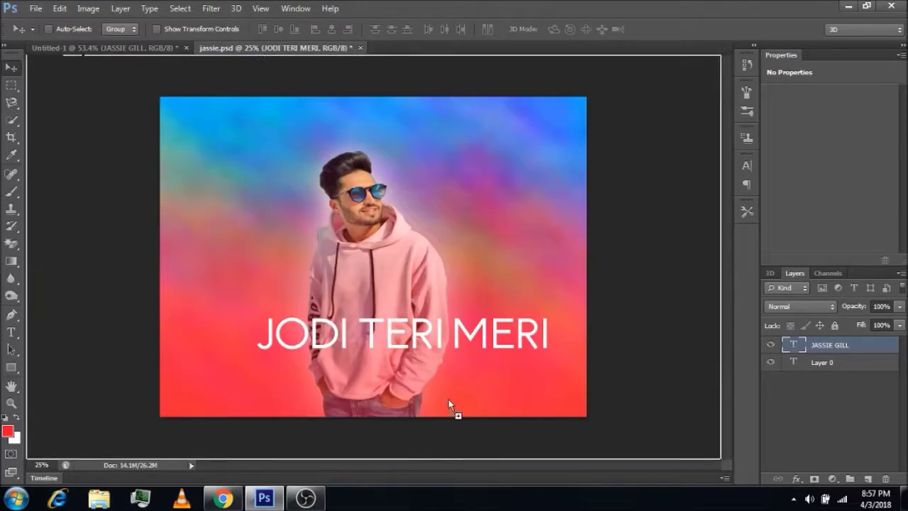
{"action": "left_click_drag", "start_coordinate": [260, 54], "coordinate": [447, 390]}
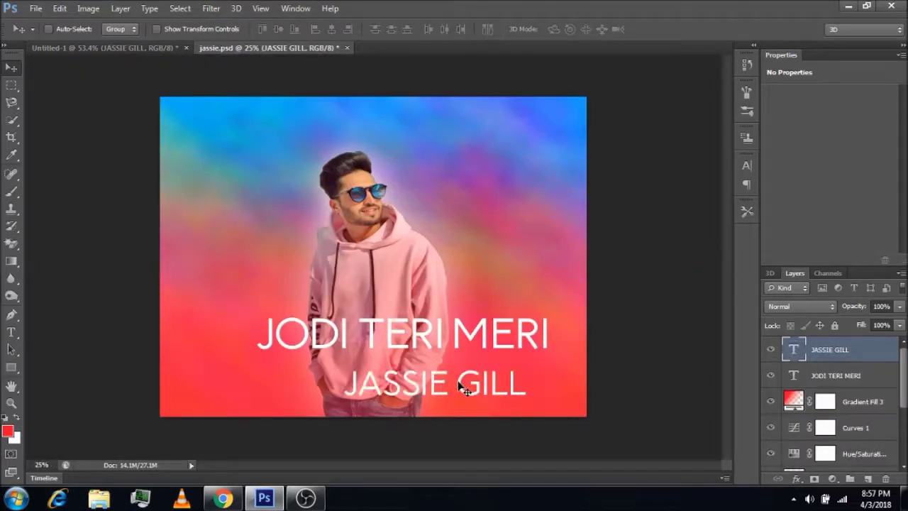
- Scale JASSIE GILL to about half size beneath MERI, then add empty Layer 3
{"action": "key", "text": "ctrl+t"}
{"action": "left_click_drag", "start_coordinate": [343, 383], "coordinate": [376, 383]}
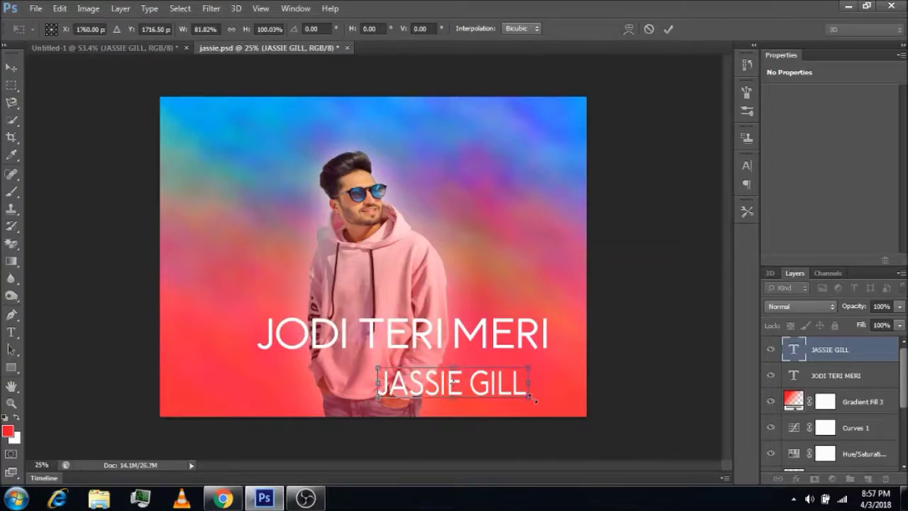
{"action": "left_click_drag", "start_coordinate": [528, 398], "coordinate": [477, 385]}
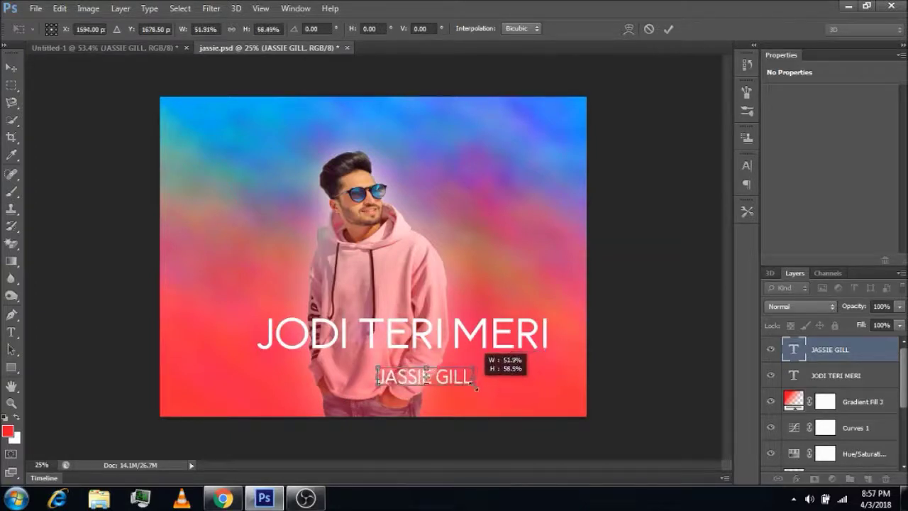
{"action": "mouse_move", "coordinate": [478, 386]}
{"action": "left_mouse_down"}
{"action": "mouse_move", "coordinate": [469, 383]}
{"action": "mouse_move", "coordinate": [536, 368]}
{"action": "left_mouse_up"}
{"action": "key", "text": "Return"}
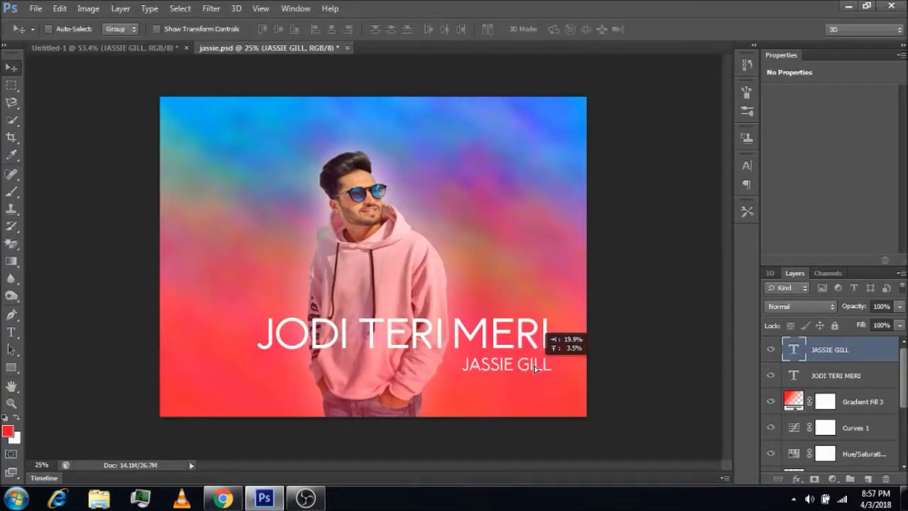
{"action": "left_click_drag", "start_coordinate": [536, 367], "coordinate": [534, 365]}
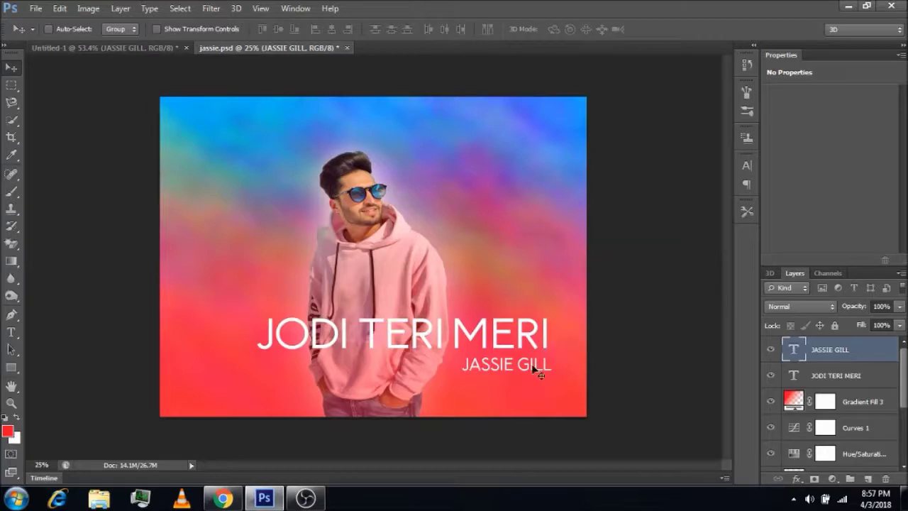
{"action": "left_click", "coordinate": [868, 479]}
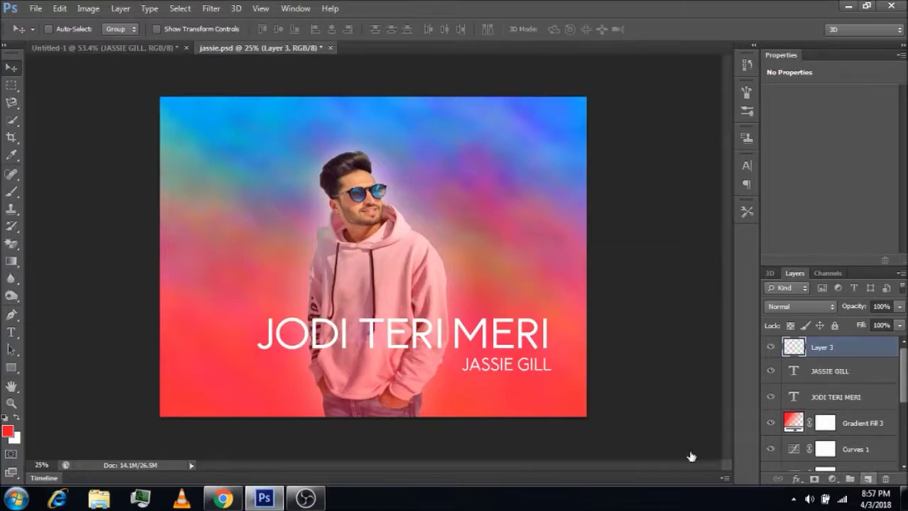
- In Untitled-1, add a layer and set the Type tool to 90 pt
{"action": "left_click", "coordinate": [145, 44]}
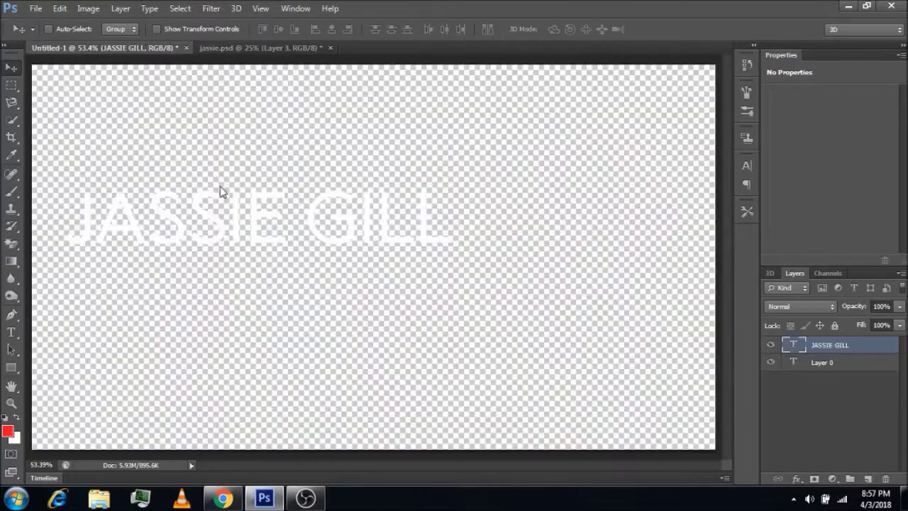
{"action": "left_click", "coordinate": [868, 479]}
{"action": "left_click", "coordinate": [16, 331]}
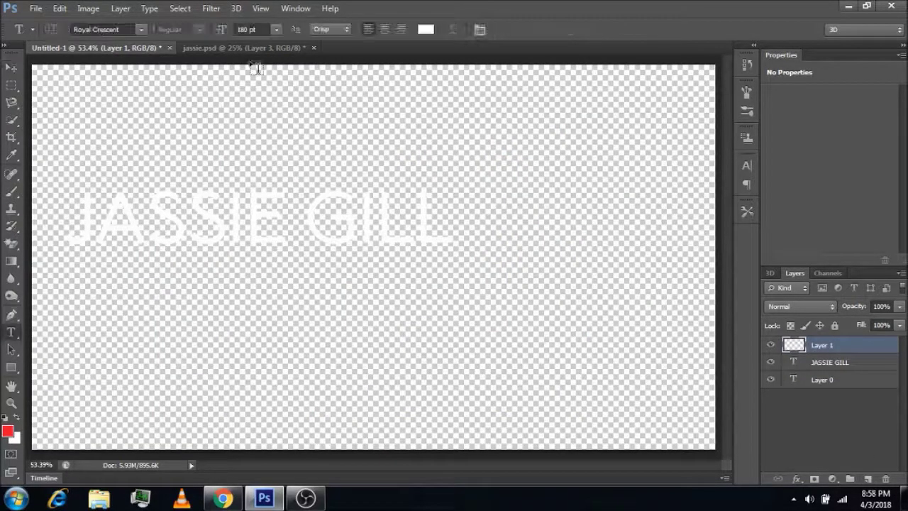
{"action": "left_click", "coordinate": [276, 30]}
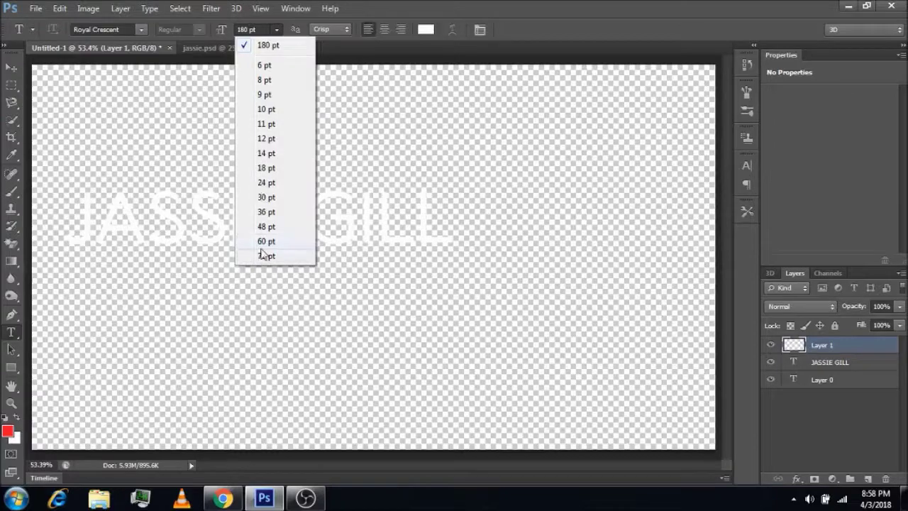
{"action": "left_click", "coordinate": [266, 257]}
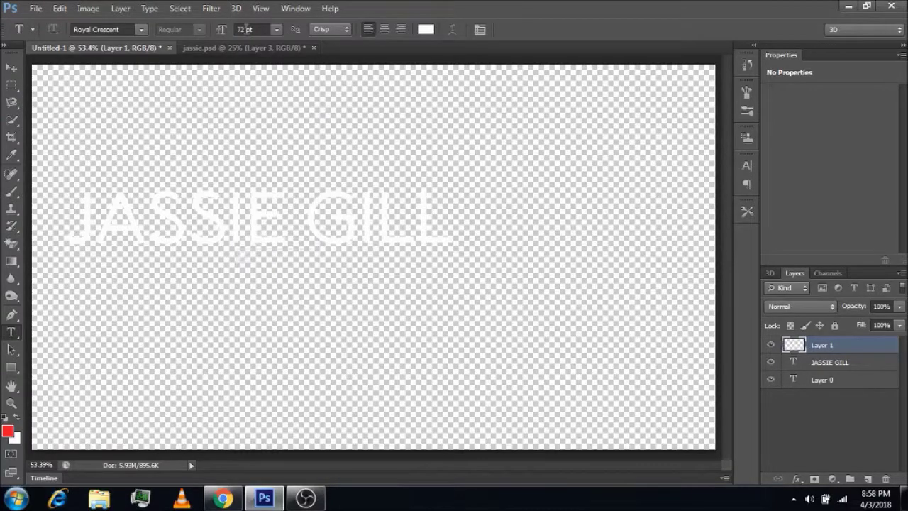
{"action": "left_click", "coordinate": [245, 29]}
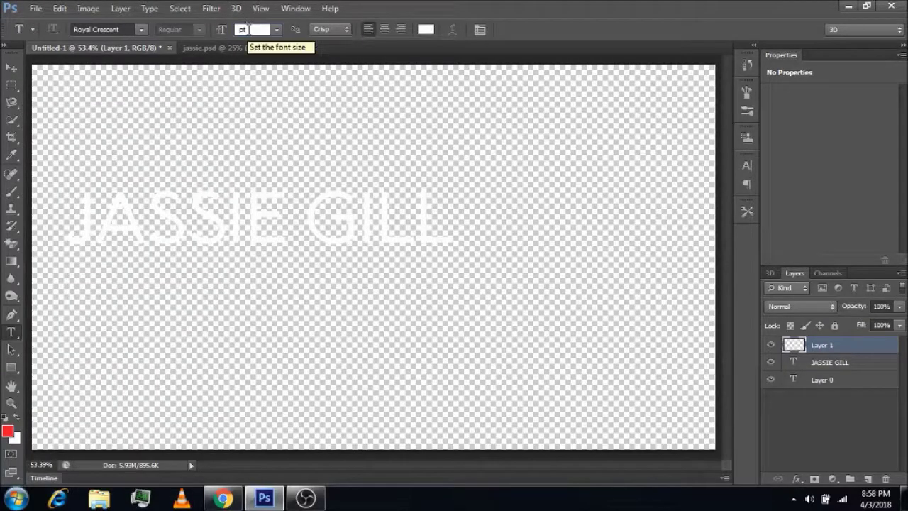
{"action": "type", "text": "90"}
{"action": "key", "text": "Return"}
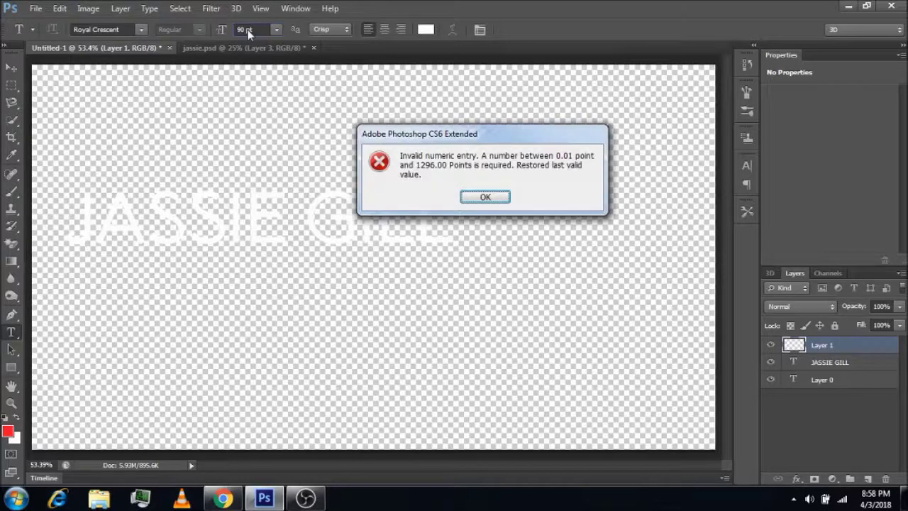
{"action": "left_click", "coordinate": [485, 197]}
- Type RELEASING ON 10TH APRIL in the lower canvas and drag it into jassie.psd
{"action": "left_click", "coordinate": [190, 371]}
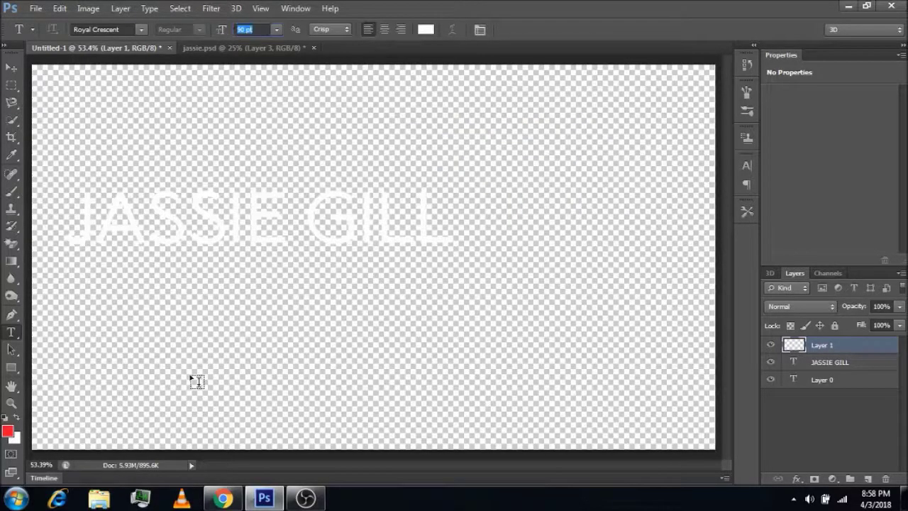
{"action": "type", "text": "J"}
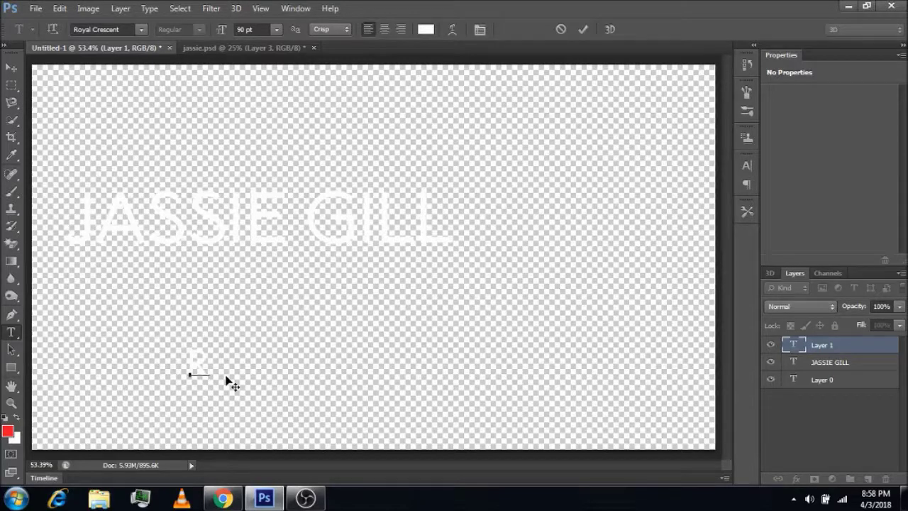
{"action": "type", "text": "ES"}
{"action": "type", "text": "AS"}
{"action": "type", "text": "ING ON"}
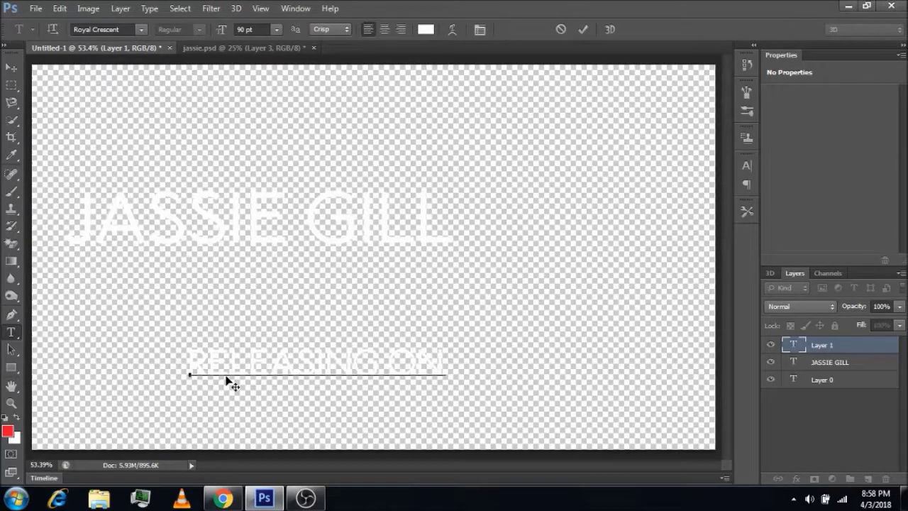
{"action": "type", "text": " 10 "}
{"action": "type", "text": "THA"}
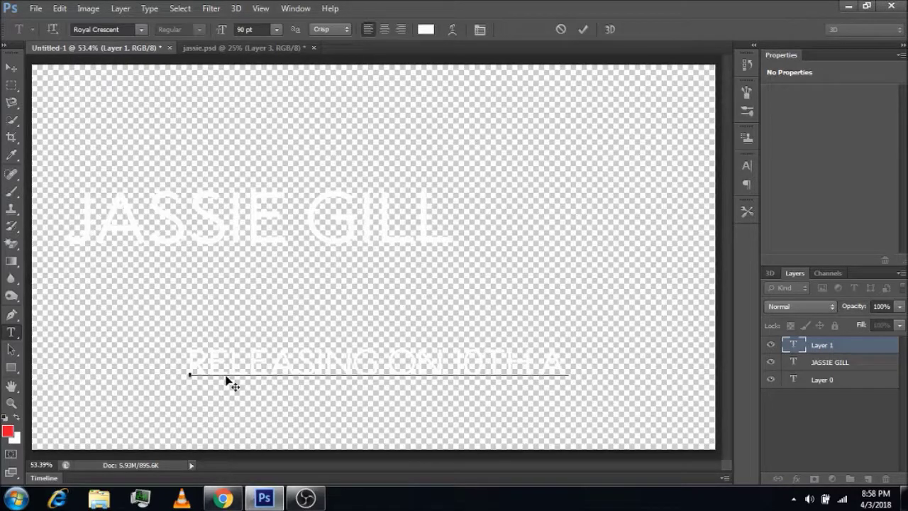
{"action": "type", "text": "RIL"}
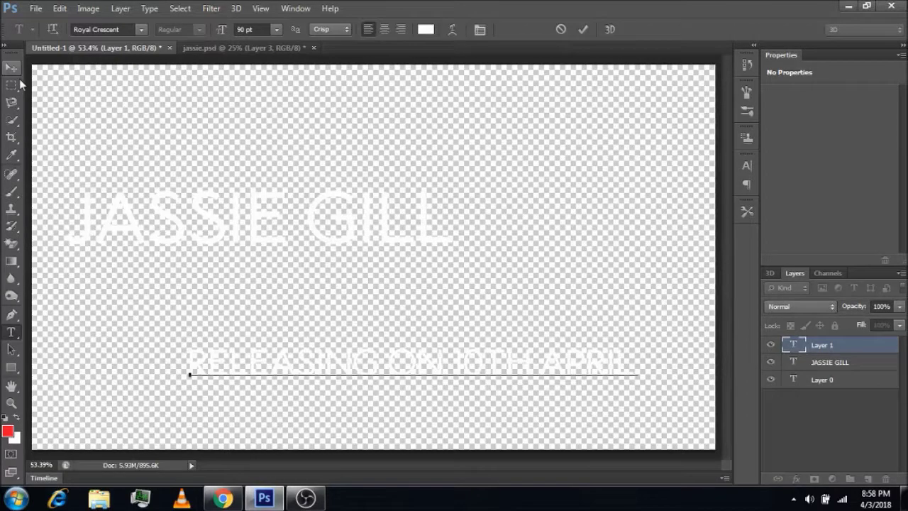
{"action": "left_click", "coordinate": [12, 66]}
{"action": "left_click_drag", "start_coordinate": [331, 377], "coordinate": [310, 57]}
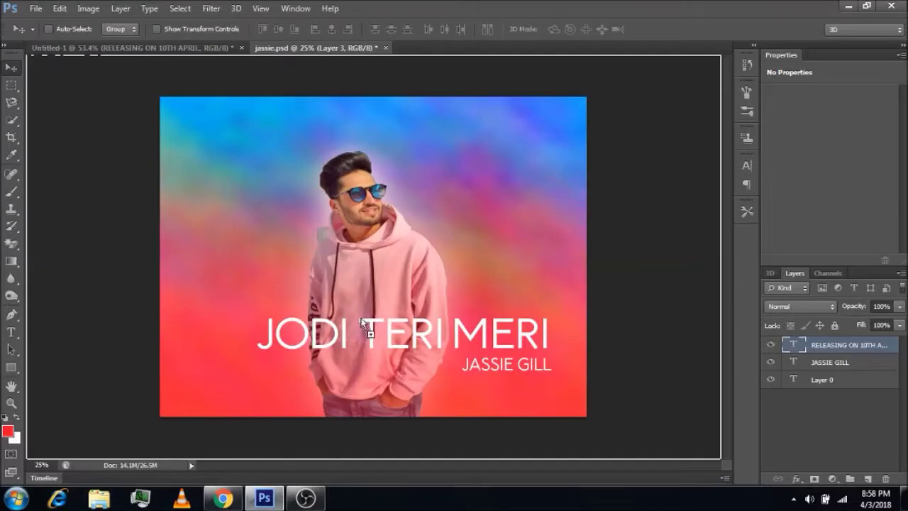
{"action": "mouse_move", "coordinate": [310, 53]}
{"action": "left_mouse_down"}
{"action": "mouse_move", "coordinate": [399, 398]}
{"action": "mouse_move", "coordinate": [351, 400]}
{"action": "mouse_move", "coordinate": [364, 399]}
{"action": "left_mouse_up"}
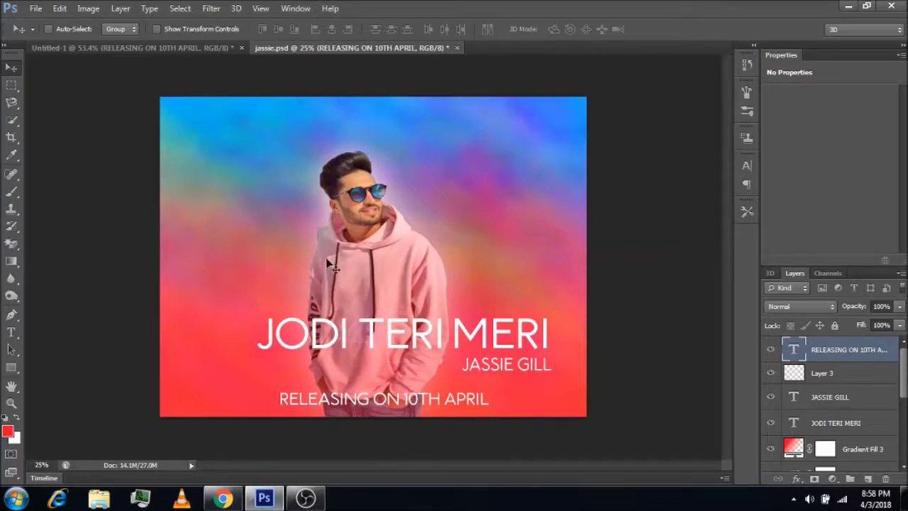
- Add empty Layer 4 and set the foreground colour to golden yellow
{"action": "left_click", "coordinate": [868, 479]}
{"action": "left_click", "coordinate": [8, 429]}
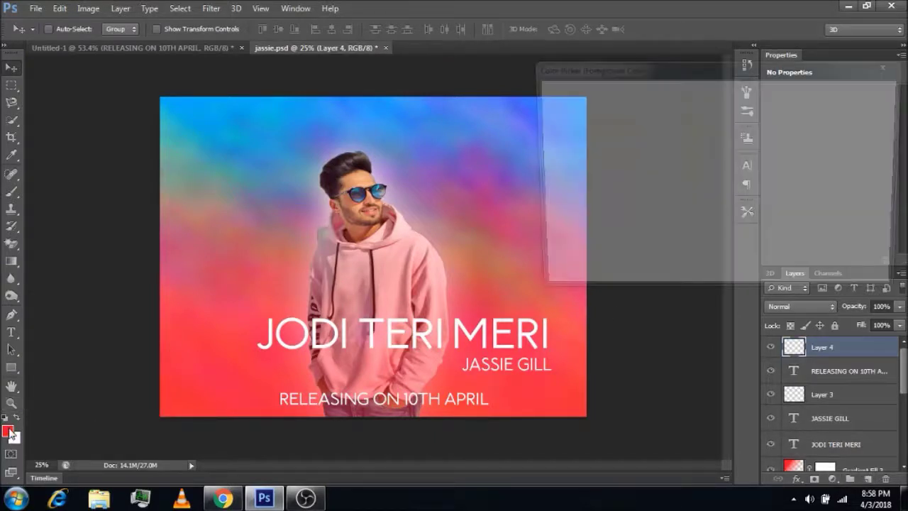
{"action": "left_click", "coordinate": [727, 246]}
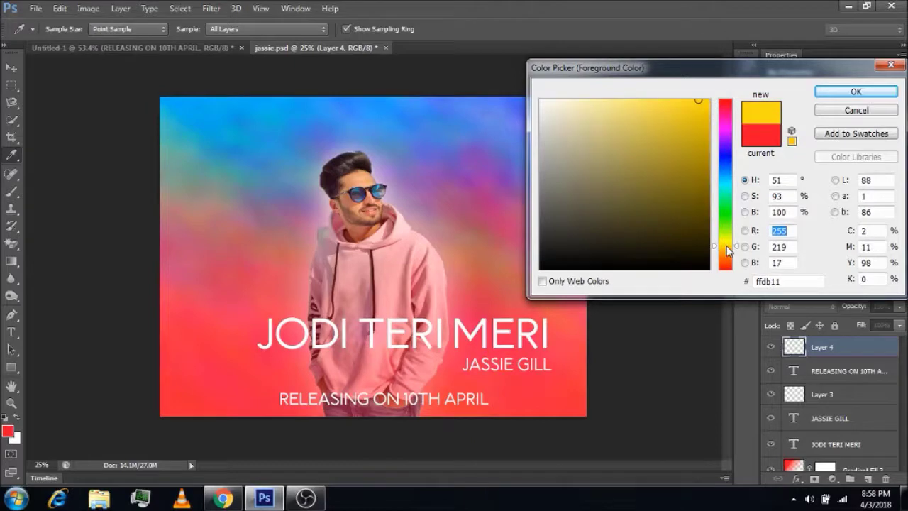
{"action": "left_click", "coordinate": [727, 251]}
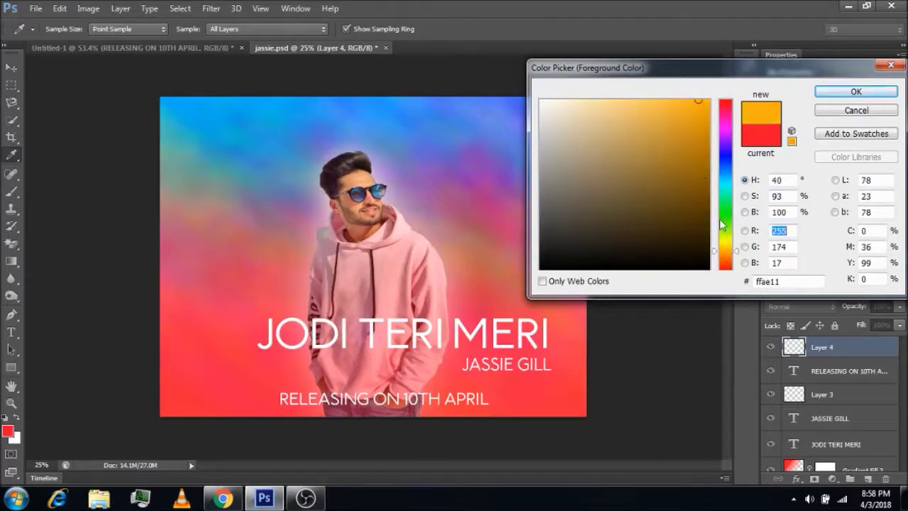
{"action": "left_click", "coordinate": [727, 250]}
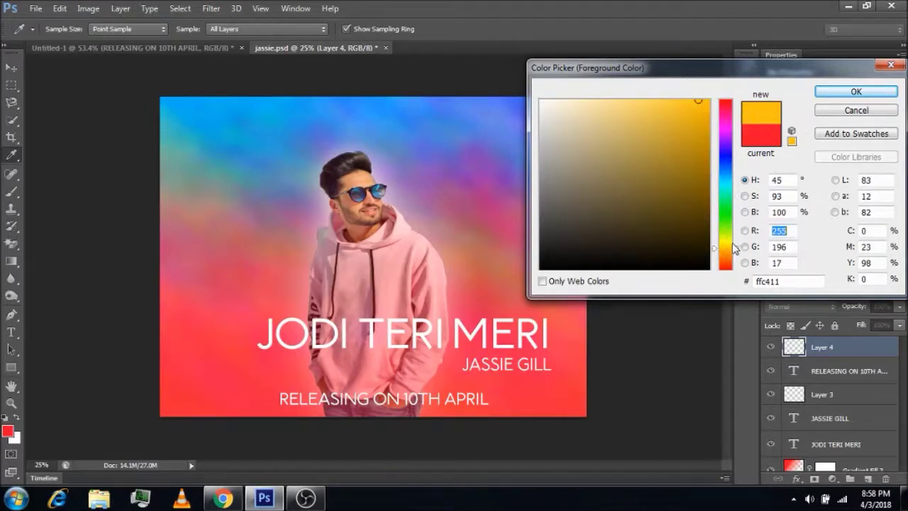
{"action": "left_click", "coordinate": [728, 254]}
{"action": "left_click", "coordinate": [855, 92]}
{"action": "key", "text": "v"}
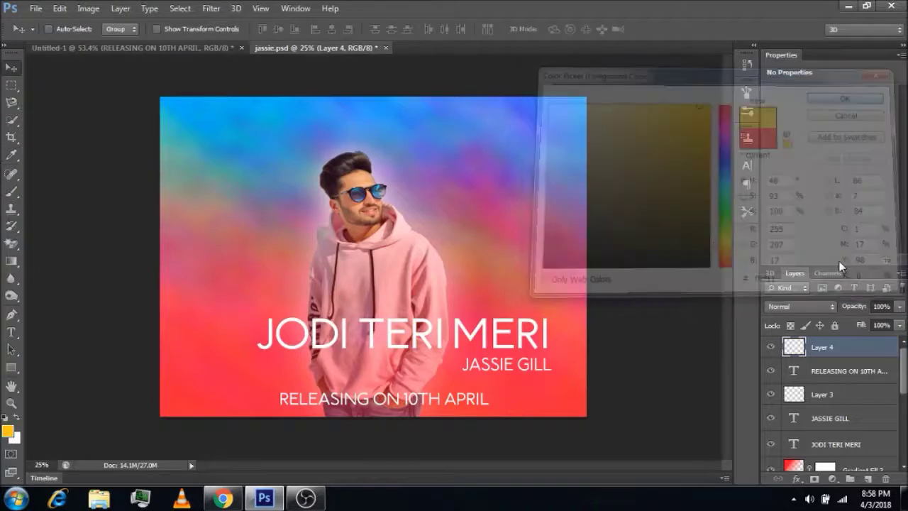
- Try a yellow gradient fill layer at 37% opacity, then delete it
{"action": "left_click", "coordinate": [832, 479]}
{"action": "left_click", "coordinate": [814, 204]}
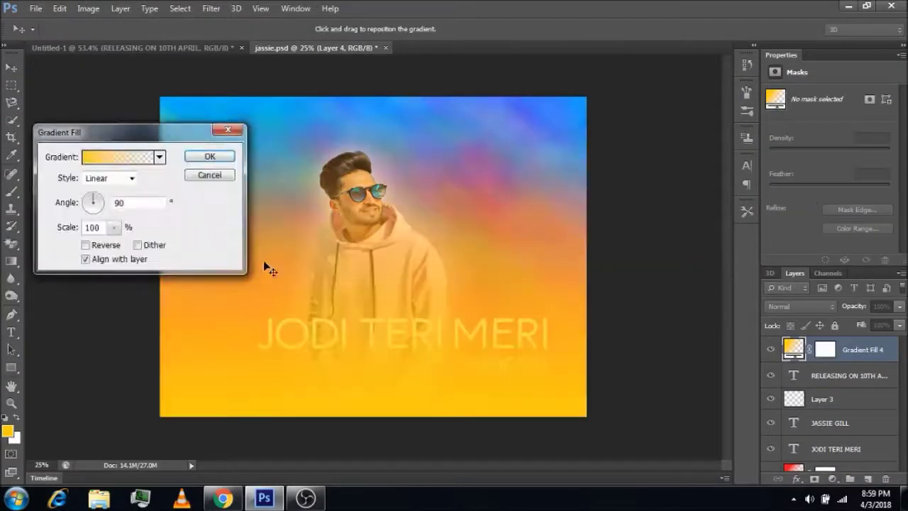
{"action": "left_click", "coordinate": [97, 202]}
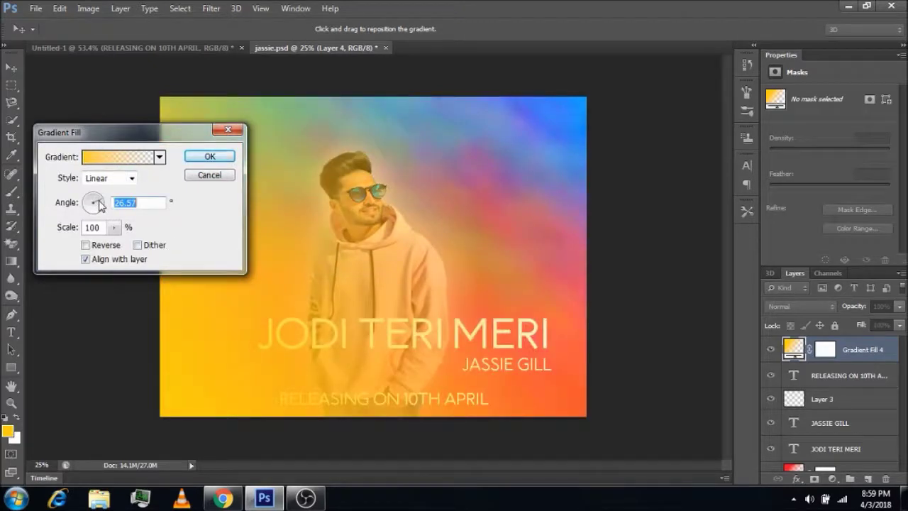
{"action": "left_click_drag", "start_coordinate": [100, 204], "coordinate": [100, 204]}
{"action": "left_click_drag", "start_coordinate": [100, 204], "coordinate": [97, 206]}
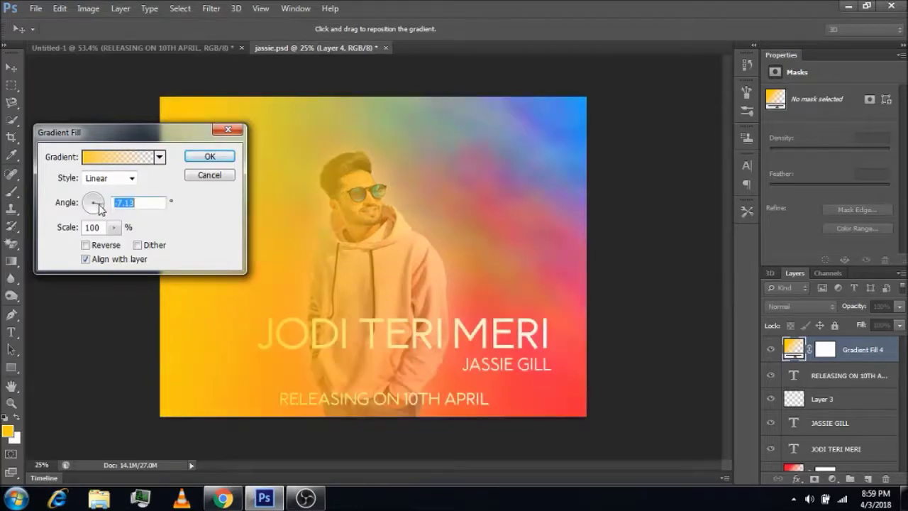
{"action": "left_click", "coordinate": [210, 158]}
{"action": "left_click", "coordinate": [899, 308]}
{"action": "left_click_drag", "start_coordinate": [898, 323], "coordinate": [898, 327]}
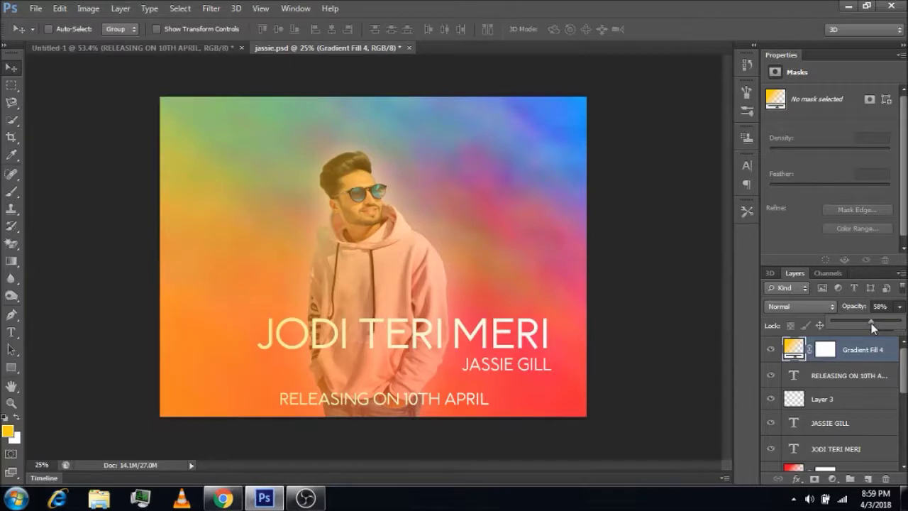
{"action": "left_click_drag", "start_coordinate": [867, 323], "coordinate": [857, 324]}
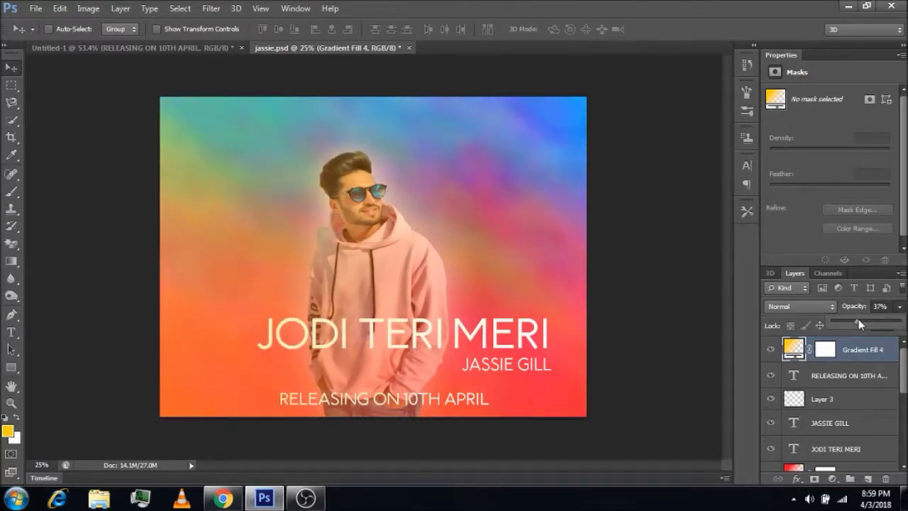
{"action": "left_click", "coordinate": [886, 479]}
{"action": "key", "text": "Return"}
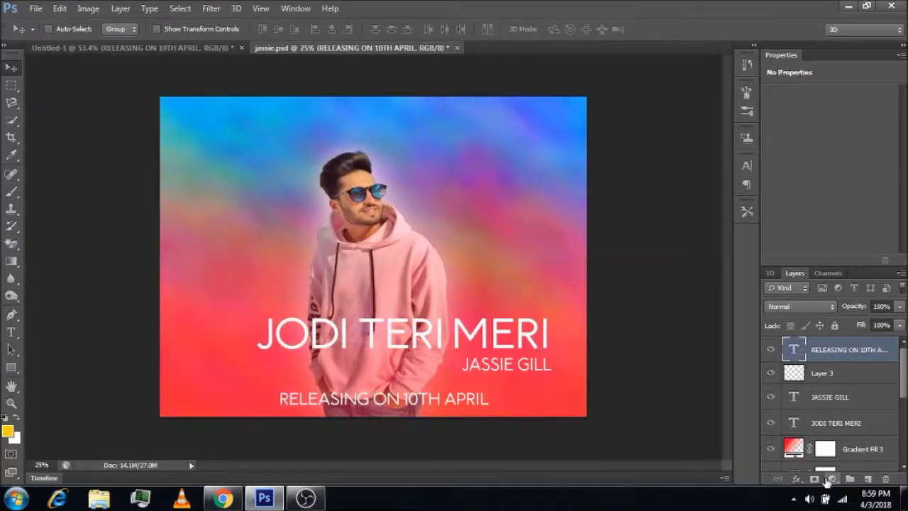
- Add a yellow gradient fill angled -31.61° with 41% scale at 49% opacity
{"action": "left_click", "coordinate": [833, 479]}
{"action": "left_click", "coordinate": [826, 202]}
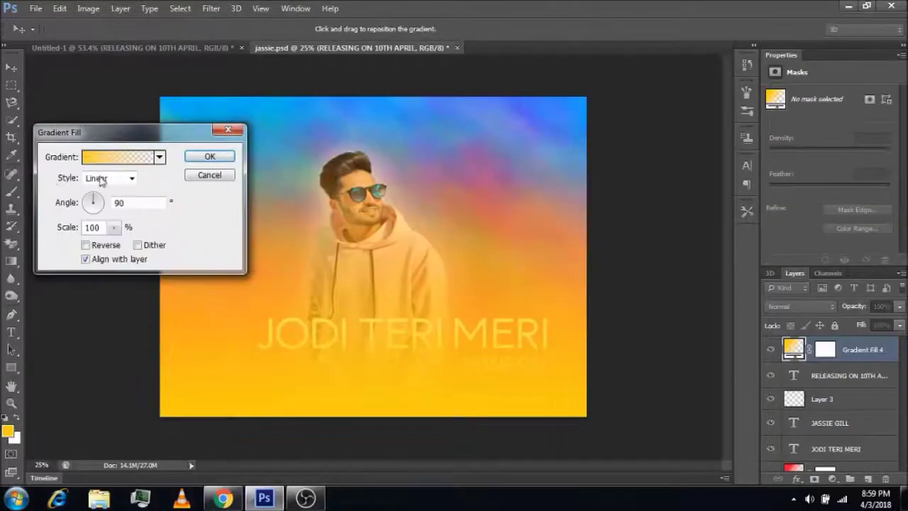
{"action": "left_click", "coordinate": [98, 202]}
{"action": "left_click_drag", "start_coordinate": [98, 203], "coordinate": [102, 210]}
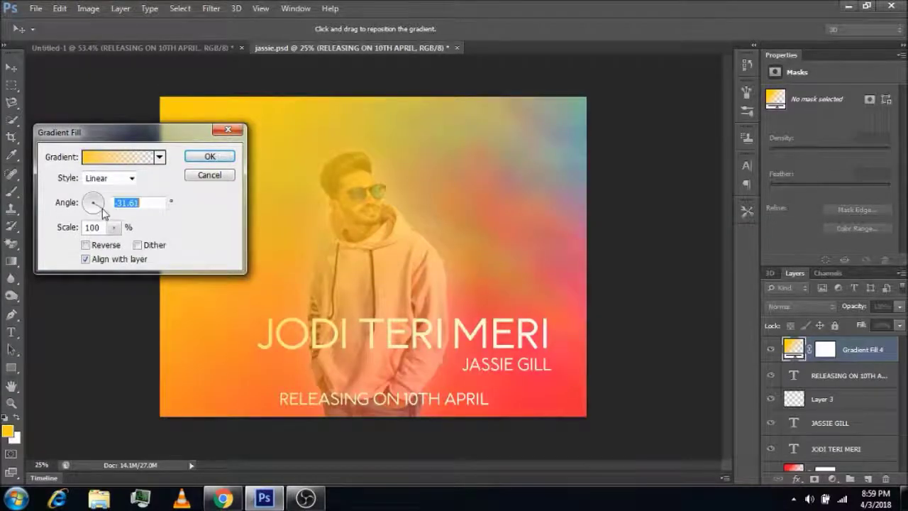
{"action": "left_click", "coordinate": [114, 227]}
{"action": "left_click_drag", "start_coordinate": [118, 244], "coordinate": [111, 245]}
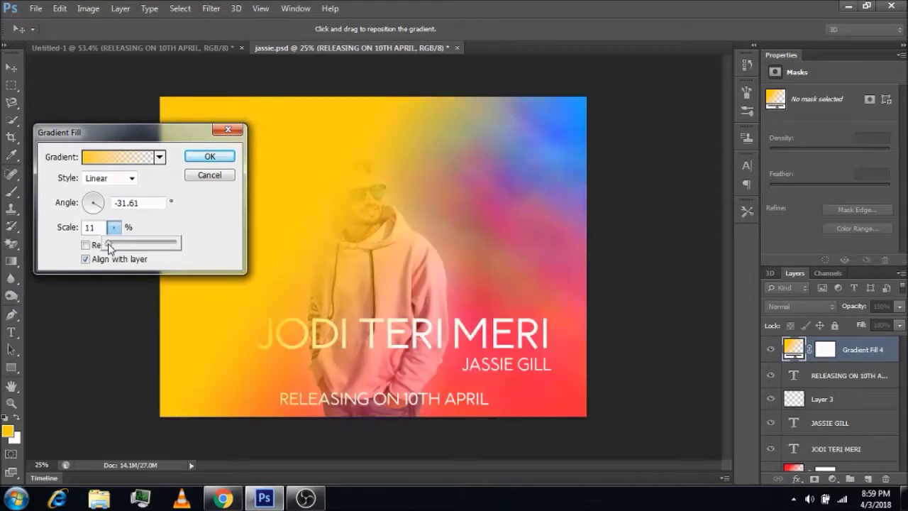
{"action": "left_click_drag", "start_coordinate": [109, 245], "coordinate": [112, 248]}
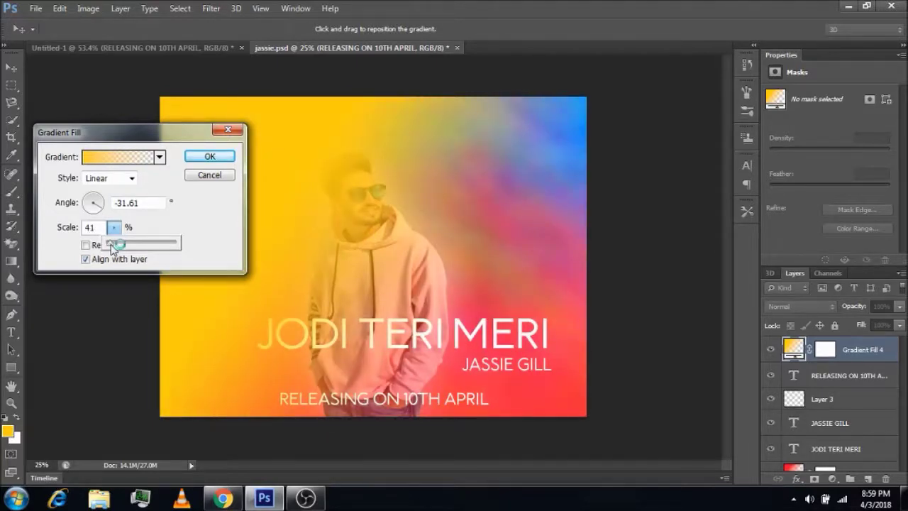
{"action": "left_click", "coordinate": [209, 156]}
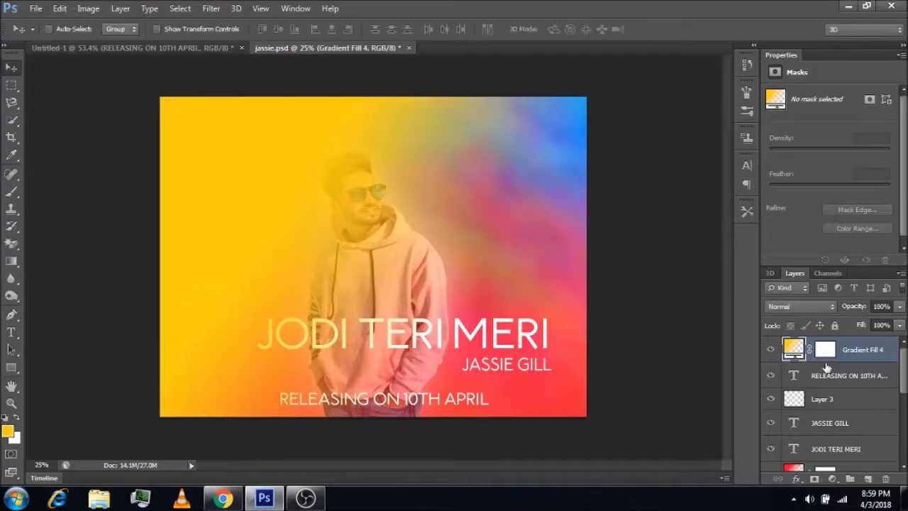
{"action": "left_click", "coordinate": [899, 306]}
{"action": "left_click_drag", "start_coordinate": [897, 322], "coordinate": [858, 325]}
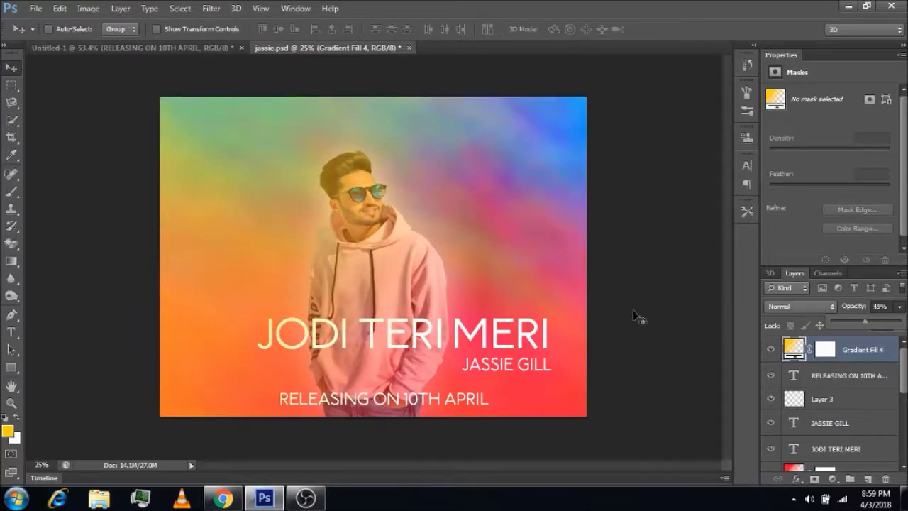
{"action": "key", "text": "ctrl+o"}
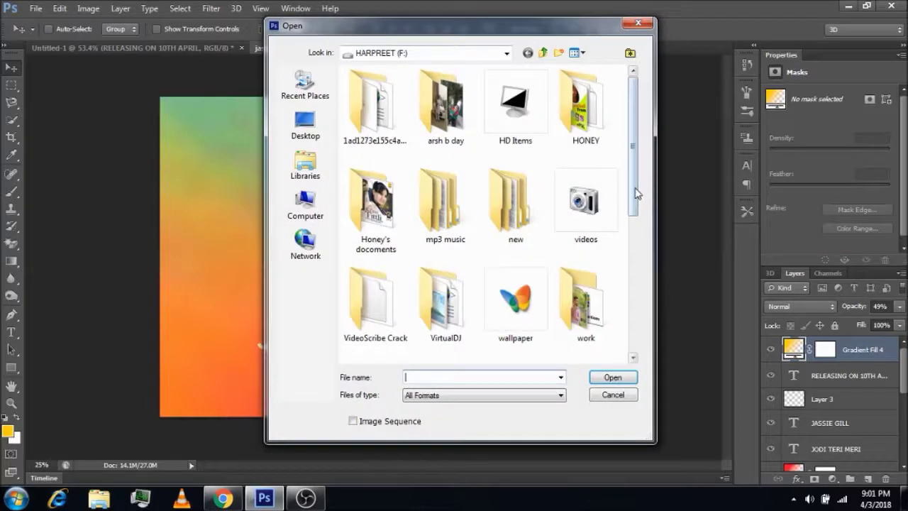
- Open speedrecordsuk.jpg and erase its white background with the Magic Eraser
{"action": "scroll", "coordinate": [522, 286], "scroll_direction": "down", "scroll_amount": 5}
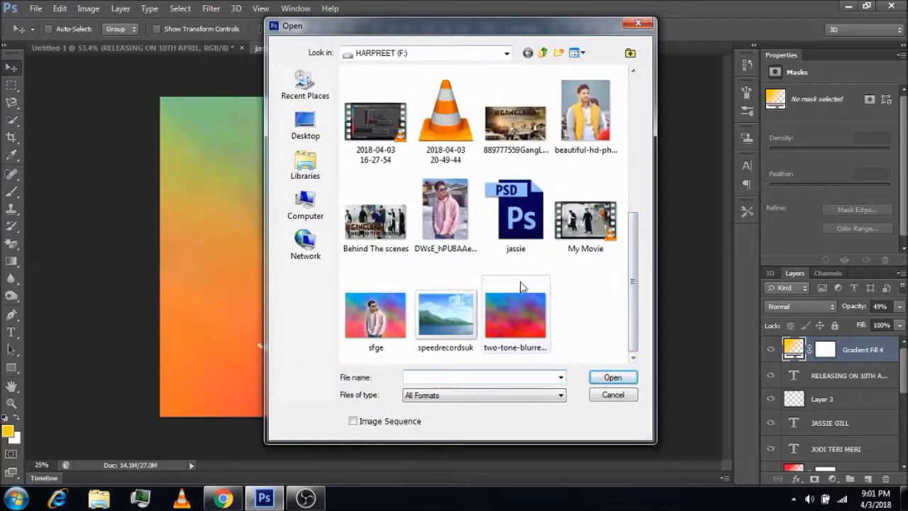
{"action": "left_click", "coordinate": [446, 316]}
{"action": "left_click", "coordinate": [599, 382]}
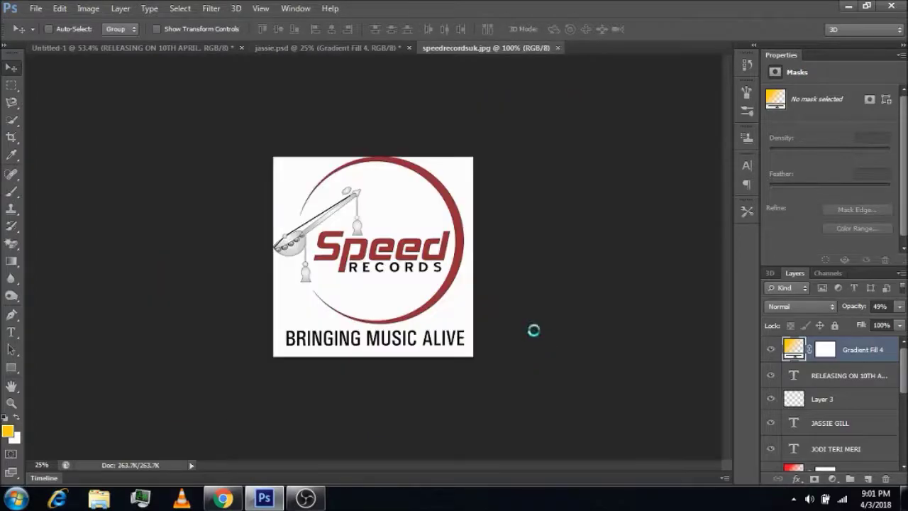
{"action": "key", "text": "e"}
{"action": "left_click", "coordinate": [370, 303]}
- Drag the transparent Speed Records logo onto the jassie.psd poster
{"action": "scroll", "coordinate": [371, 304], "scroll_direction": "up", "scroll_amount": 5}
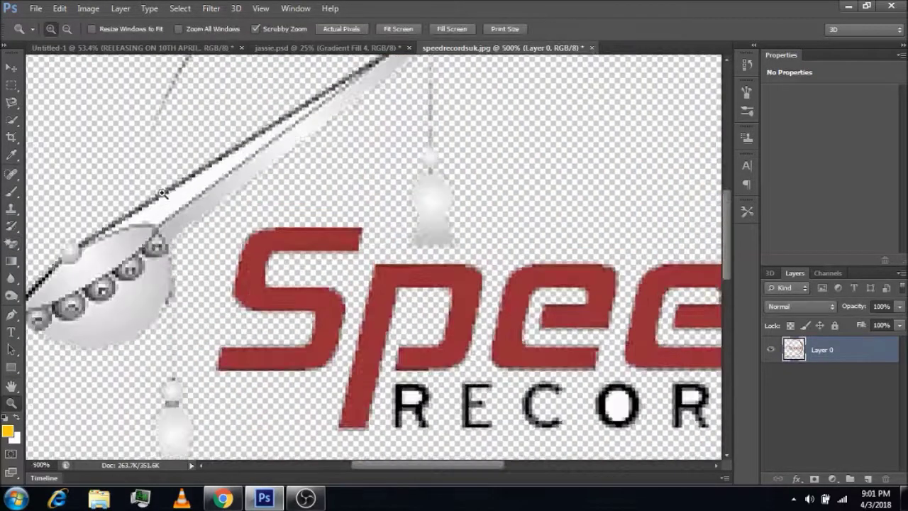
{"action": "left_click_drag", "start_coordinate": [454, 466], "coordinate": [516, 465]}
{"action": "scroll", "coordinate": [554, 426], "scroll_direction": "down", "scroll_amount": 1}
{"action": "key", "text": "z"}
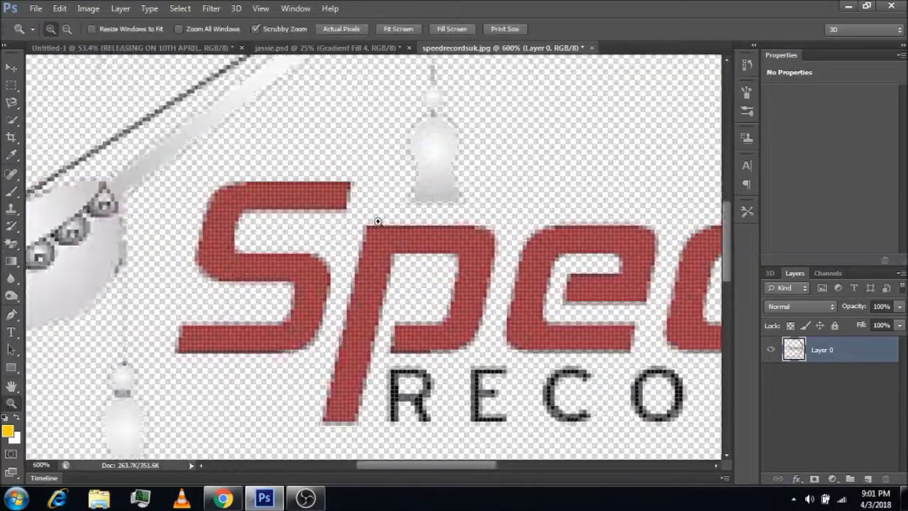
{"action": "scroll", "coordinate": [376, 219], "scroll_direction": "down", "scroll_amount": 5}
{"action": "scroll", "coordinate": [201, 389], "scroll_direction": "up", "scroll_amount": 6}
{"action": "scroll", "coordinate": [361, 388], "scroll_direction": "down", "scroll_amount": 3}
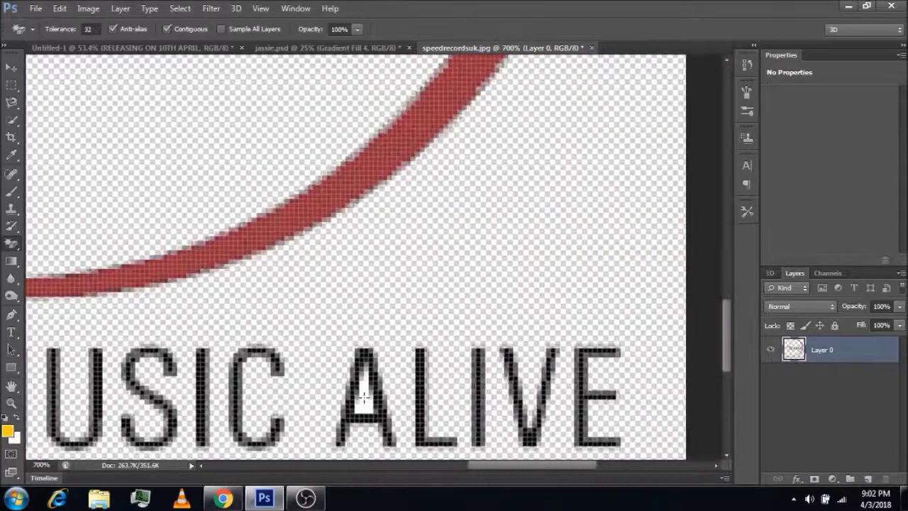
{"action": "key", "text": "ctrl+0"}
{"action": "left_click", "coordinate": [12, 67]}
{"action": "mouse_move", "coordinate": [339, 249]}
{"action": "left_mouse_down"}
{"action": "mouse_move", "coordinate": [319, 151]}
{"action": "mouse_move", "coordinate": [314, 55]}
{"action": "mouse_move", "coordinate": [281, 157]}
{"action": "mouse_move", "coordinate": [291, 181]}
{"action": "left_mouse_up"}
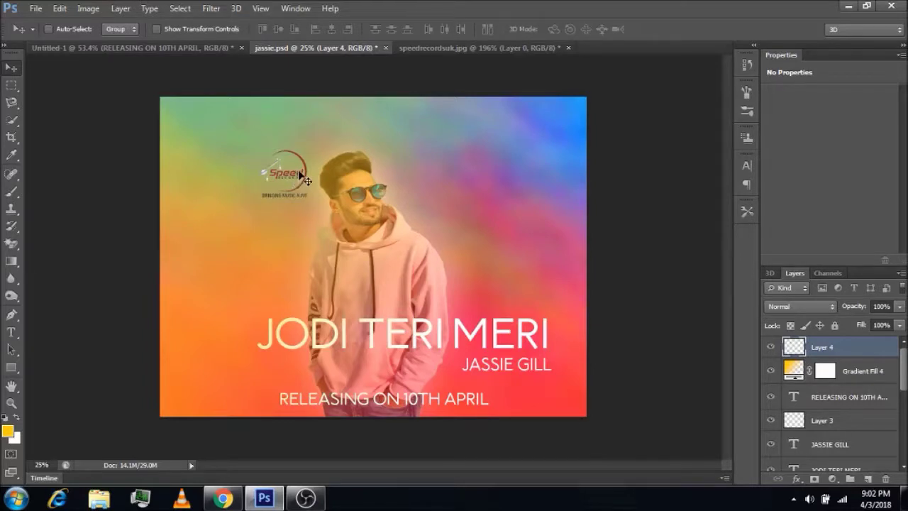
- Place the logo top-left and darken it with Brightness -35, Contrast 54
{"action": "left_click_drag", "start_coordinate": [292, 179], "coordinate": [198, 132]}
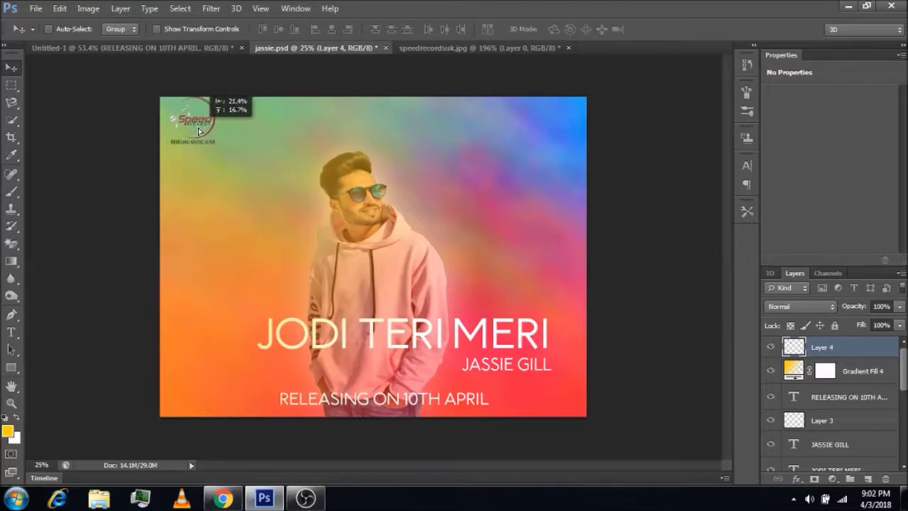
{"action": "left_click_drag", "start_coordinate": [198, 131], "coordinate": [199, 137]}
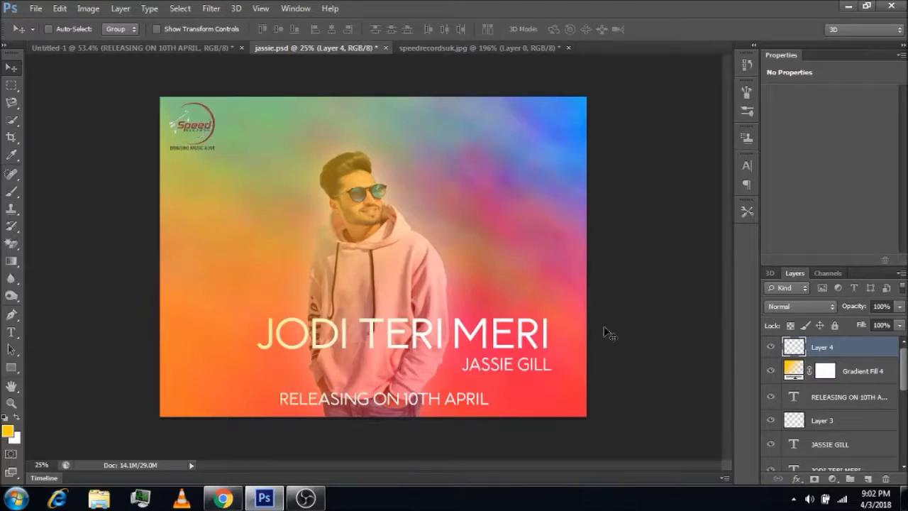
{"action": "left_click", "coordinate": [833, 479]}
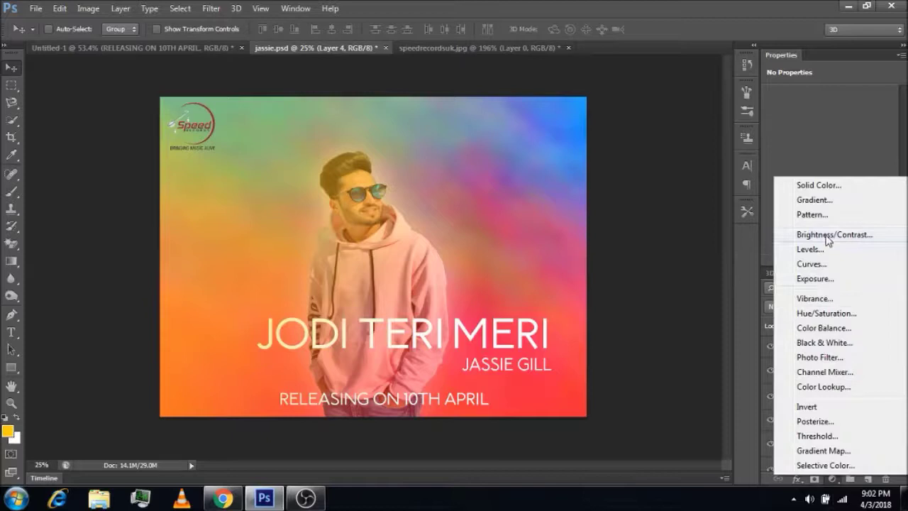
{"action": "left_click", "coordinate": [831, 236]}
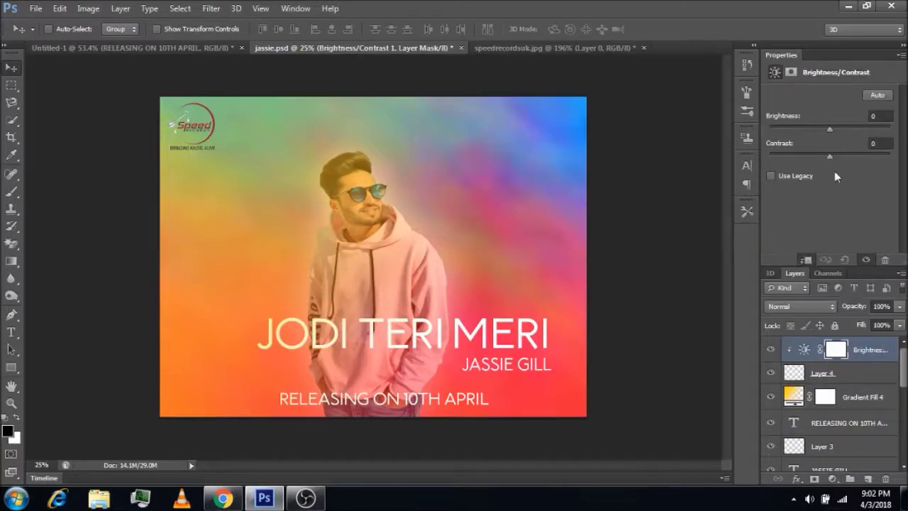
{"action": "left_click_drag", "start_coordinate": [828, 155], "coordinate": [891, 156]}
{"action": "left_click_drag", "start_coordinate": [905, 159], "coordinate": [862, 158]}
{"action": "left_click_drag", "start_coordinate": [830, 129], "coordinate": [815, 134]}
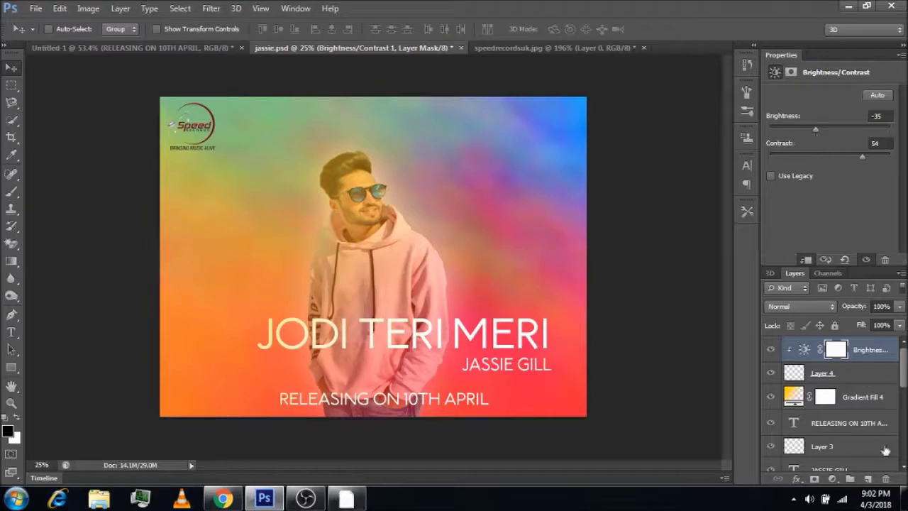
{"action": "left_click", "coordinate": [868, 478]}
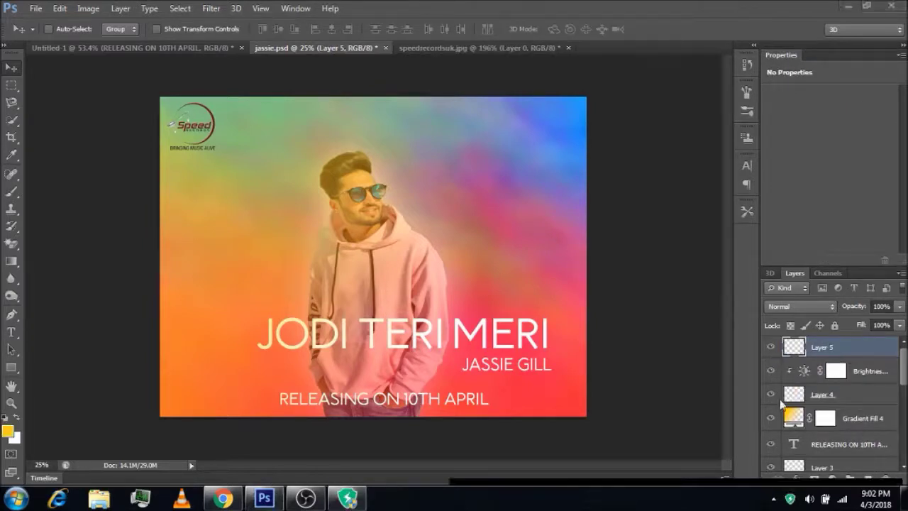
- In Untitled-1, add a new empty layer and set the Type tool to 48 pt
{"action": "left_click", "coordinate": [190, 49]}
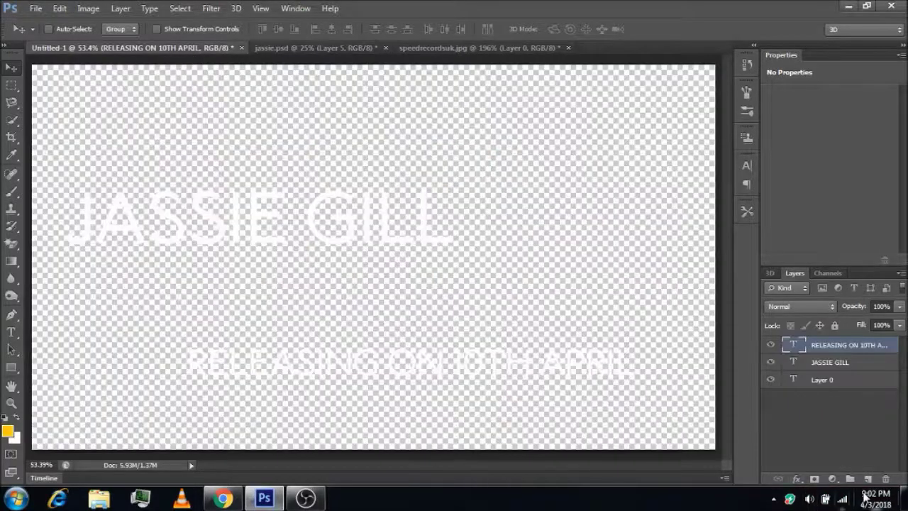
{"action": "left_click", "coordinate": [867, 479]}
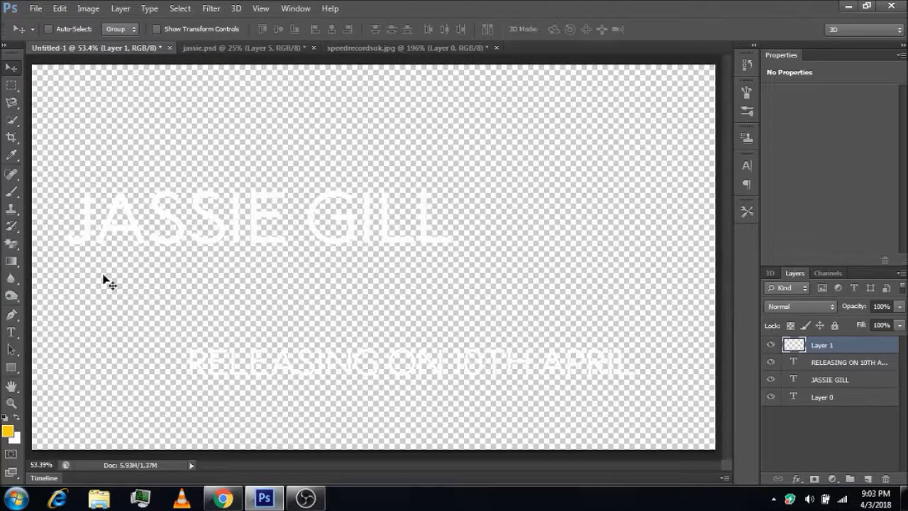
{"action": "left_click", "coordinate": [12, 332]}
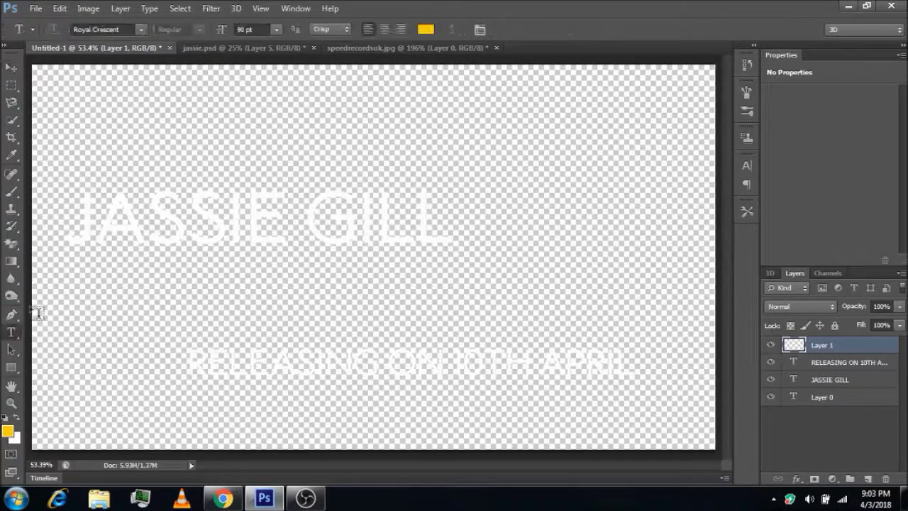
{"action": "left_click", "coordinate": [277, 30]}
{"action": "left_click", "coordinate": [268, 225]}
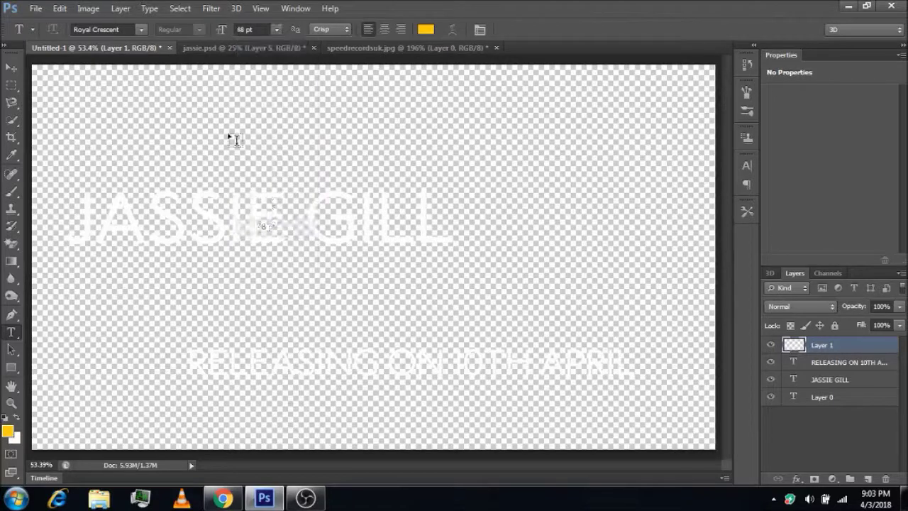
- Start a text line near the top and set the text colour to black
{"action": "left_click", "coordinate": [219, 117]}
{"action": "key", "text": "ctrl+v"}
{"action": "left_click", "coordinate": [426, 29]}
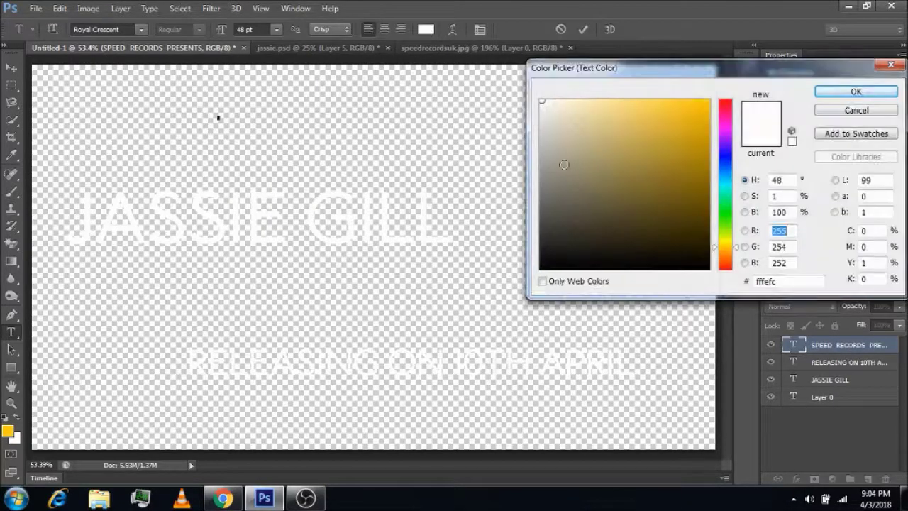
{"action": "left_click_drag", "start_coordinate": [564, 165], "coordinate": [554, 268]}
{"action": "left_click", "coordinate": [856, 92]}
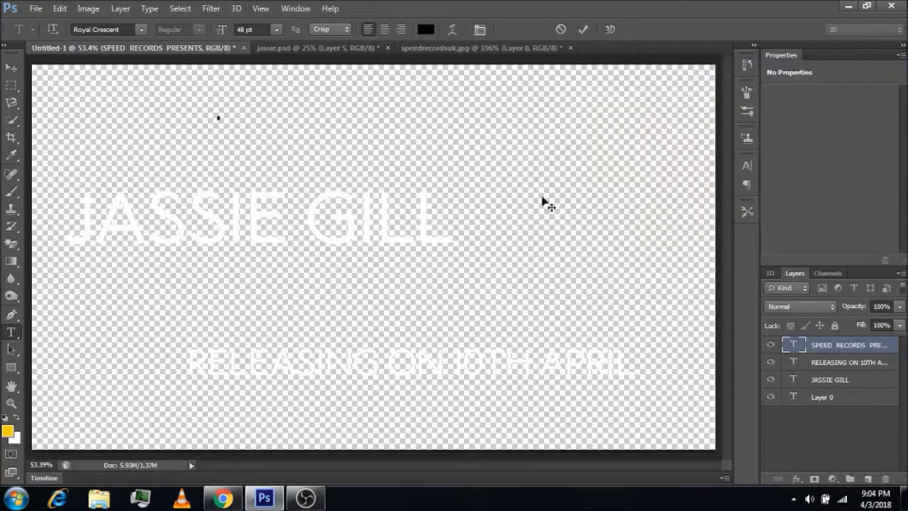
- Type SPEED RECORDS PRESENTS, fix the typo, and select the whole line
{"action": "type", "text": "S"}
{"action": "type", "text": "PE"}
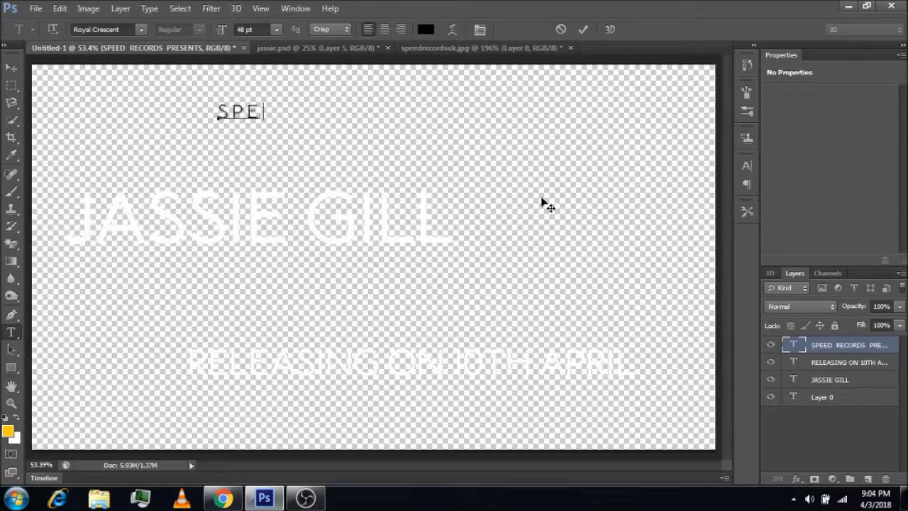
{"action": "type", "text": "ED RE"}
{"action": "type", "text": "C"}
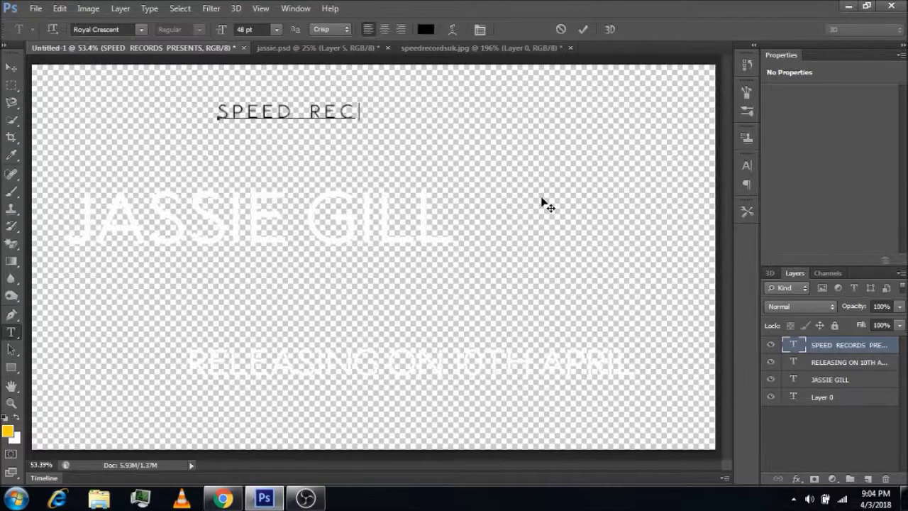
{"action": "type", "text": "C"}
{"action": "type", "text": "R"}
{"action": "type", "text": "D"}
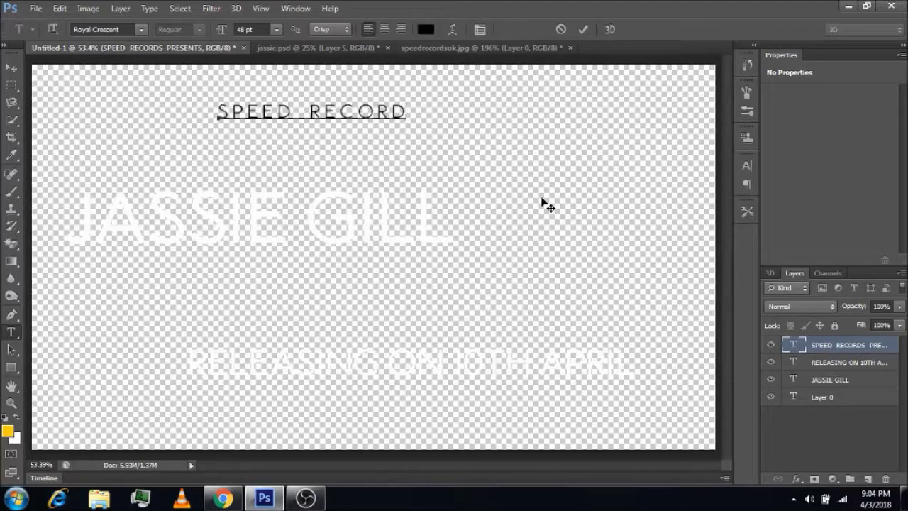
{"action": "type", "text": "S"}
{"action": "type", "text": "PR"}
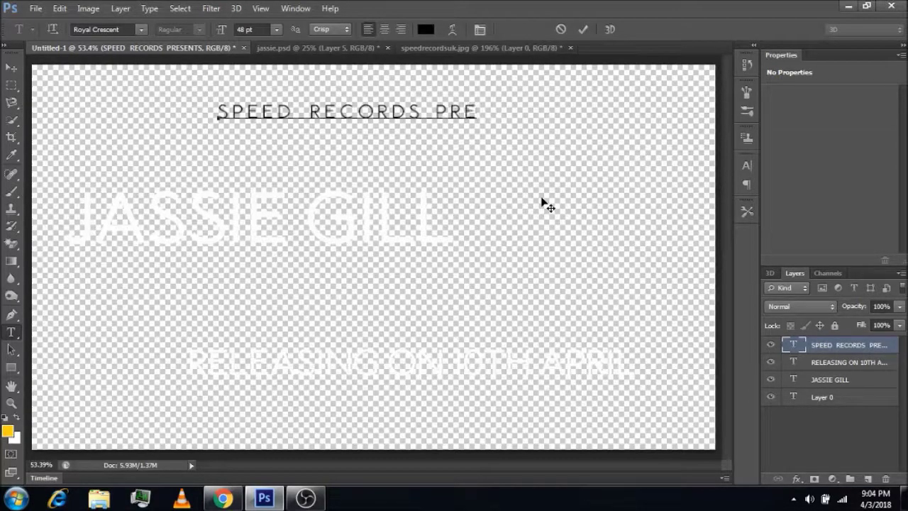
{"action": "type", "text": "E"}
{"action": "type", "text": "N"}
{"action": "key", "text": "BackSpace"}
{"action": "type", "text": "NTS"}
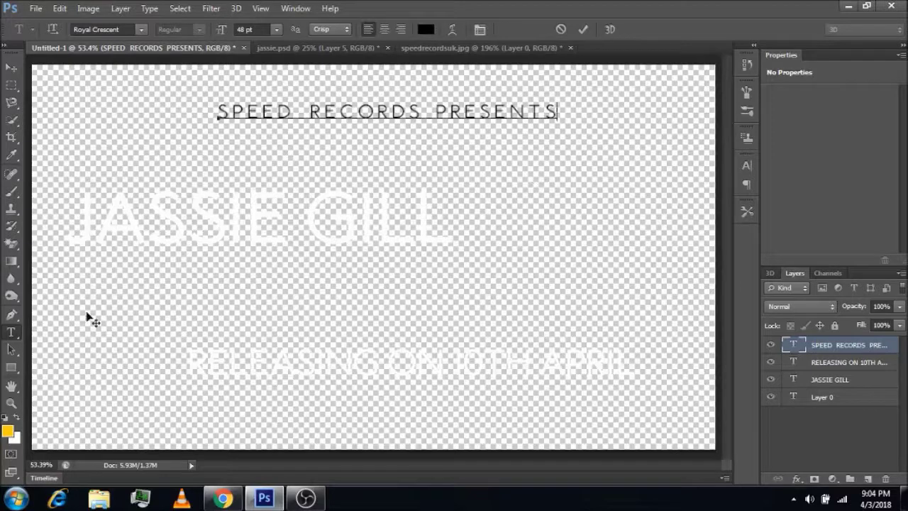
{"action": "left_click_drag", "start_coordinate": [557, 111], "coordinate": [156, 106]}
- Change the selected heading text to white and commit the edit
{"action": "left_click", "coordinate": [425, 29]}
{"action": "left_click", "coordinate": [584, 118]}
{"action": "left_click", "coordinate": [818, 93]}
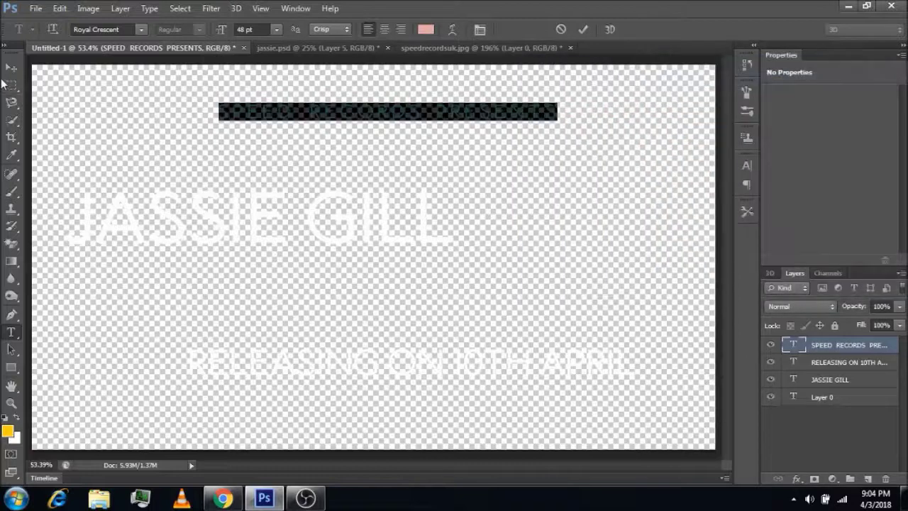
{"action": "left_click", "coordinate": [426, 29]}
{"action": "left_click_drag", "start_coordinate": [584, 122], "coordinate": [540, 101]}
{"action": "left_click", "coordinate": [855, 91]}
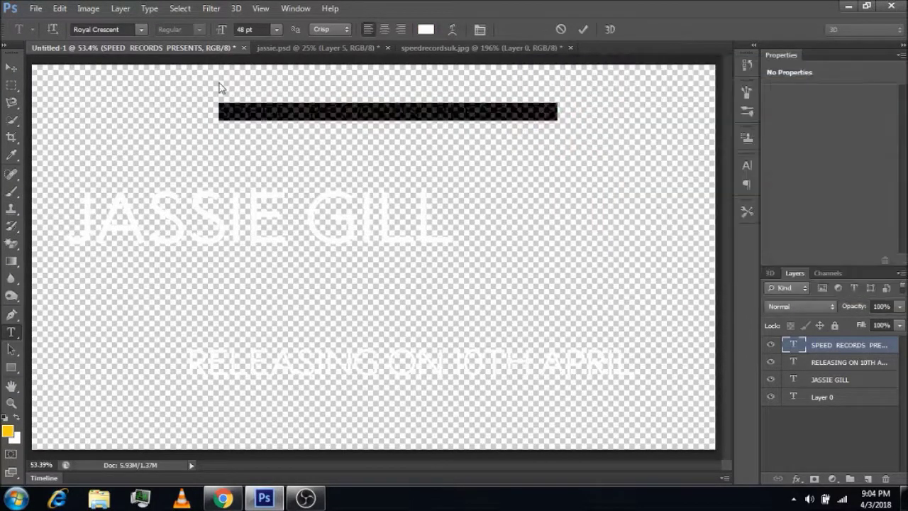
{"action": "left_click", "coordinate": [13, 68]}
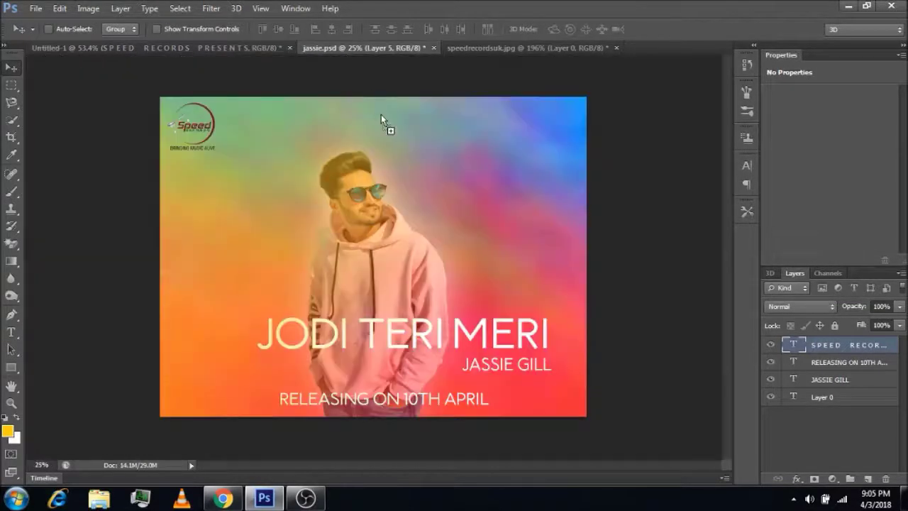
- Move the heading onto jassie.psd and centre it across the poster's top
{"action": "left_click_drag", "start_coordinate": [344, 54], "coordinate": [381, 114]}
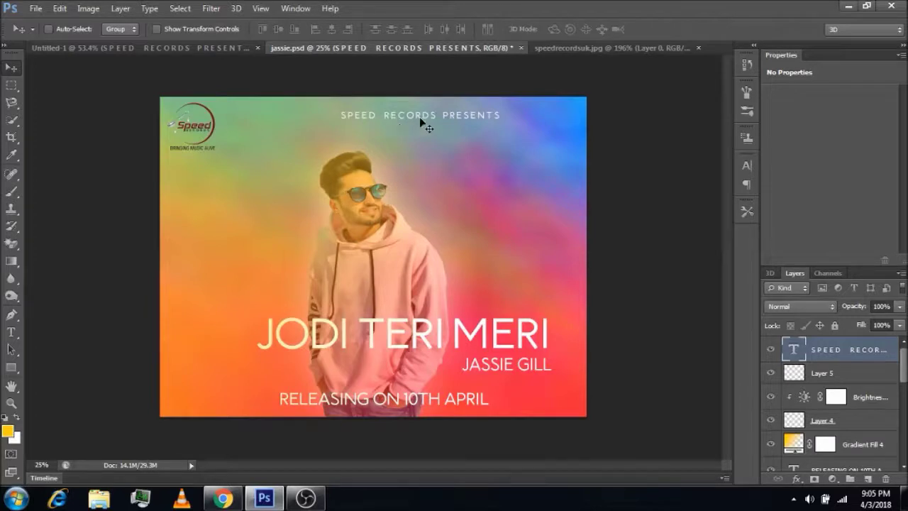
{"action": "left_click_drag", "start_coordinate": [420, 117], "coordinate": [382, 122]}
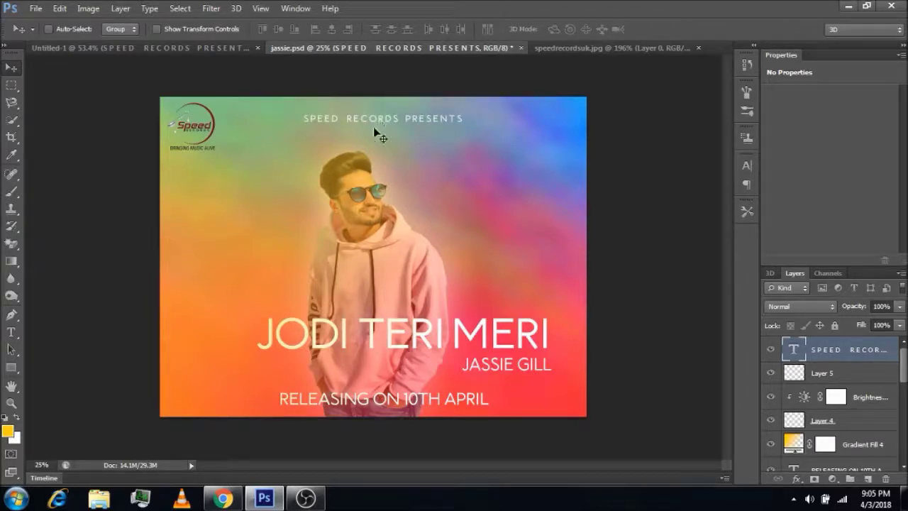
{"action": "left_click_drag", "start_coordinate": [387, 122], "coordinate": [362, 119]}
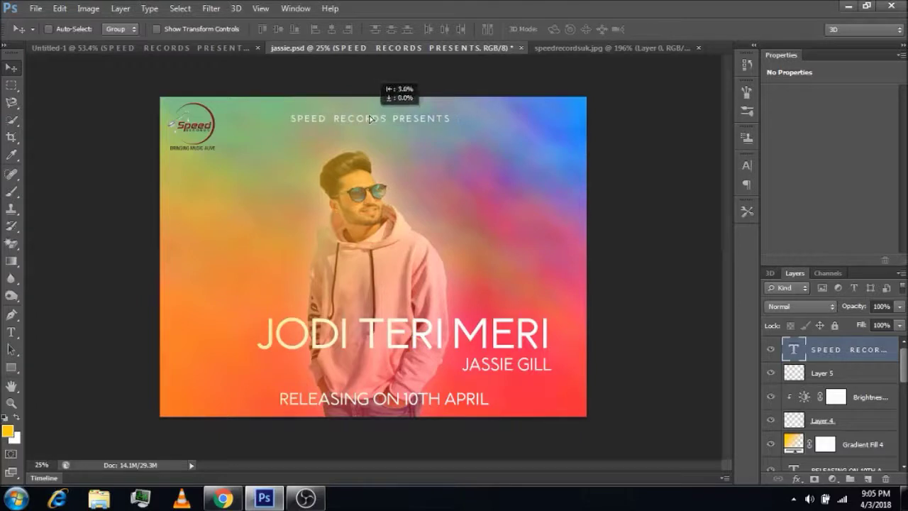